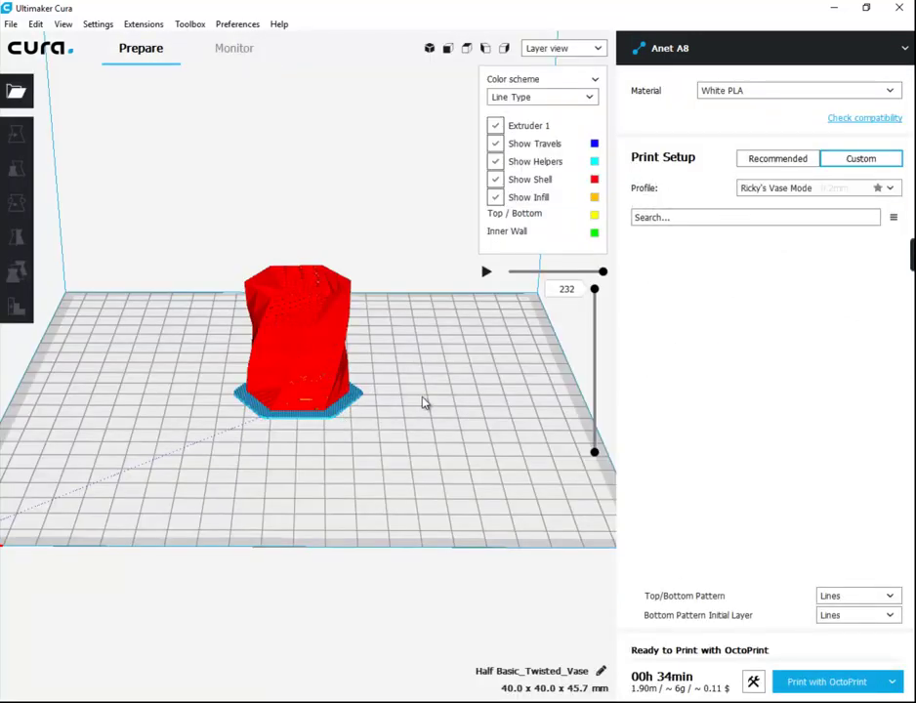
Open the post-processing scripts with four Pause After Layer entries, then move the dialog aside to reveal the vase.
mouse_move(417, 421)
right_down()
mouse_move(438, 374)
mouse_move(408, 418)
right_up()
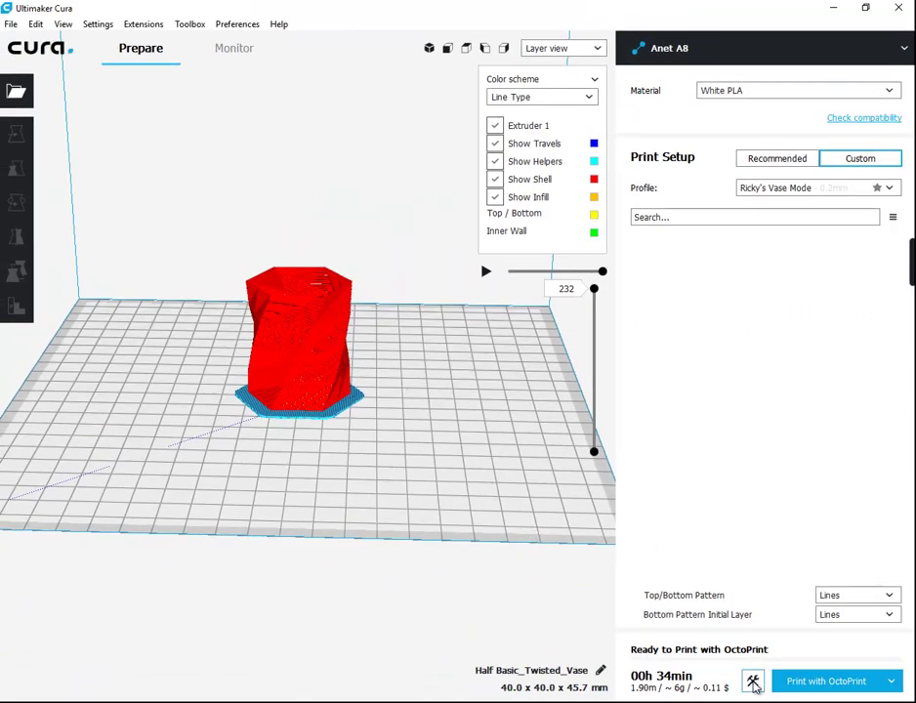
click(753, 682)
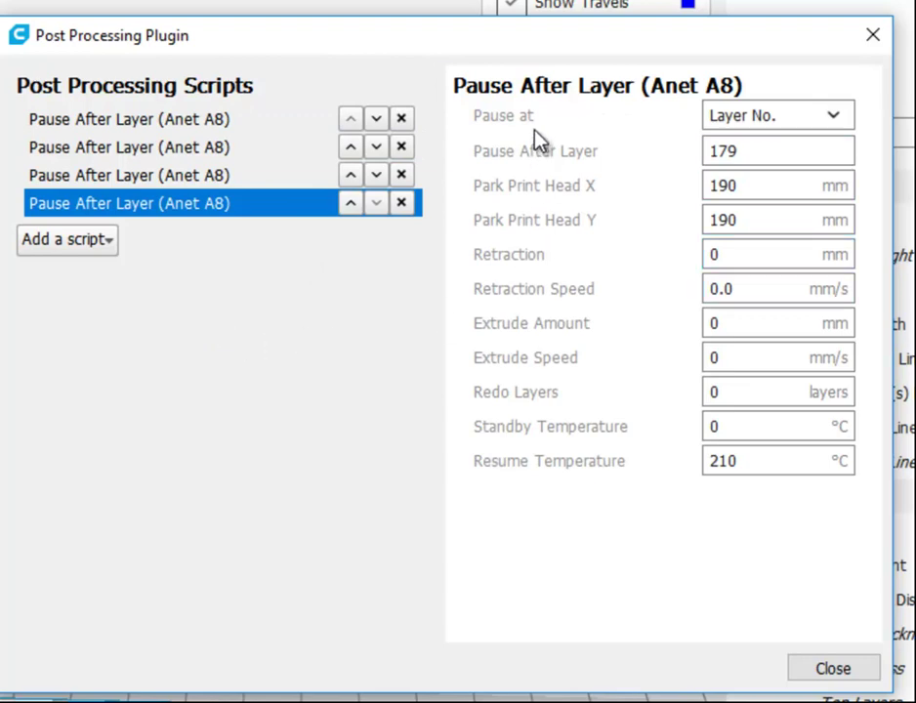
drag(503, 43, 0, 146)
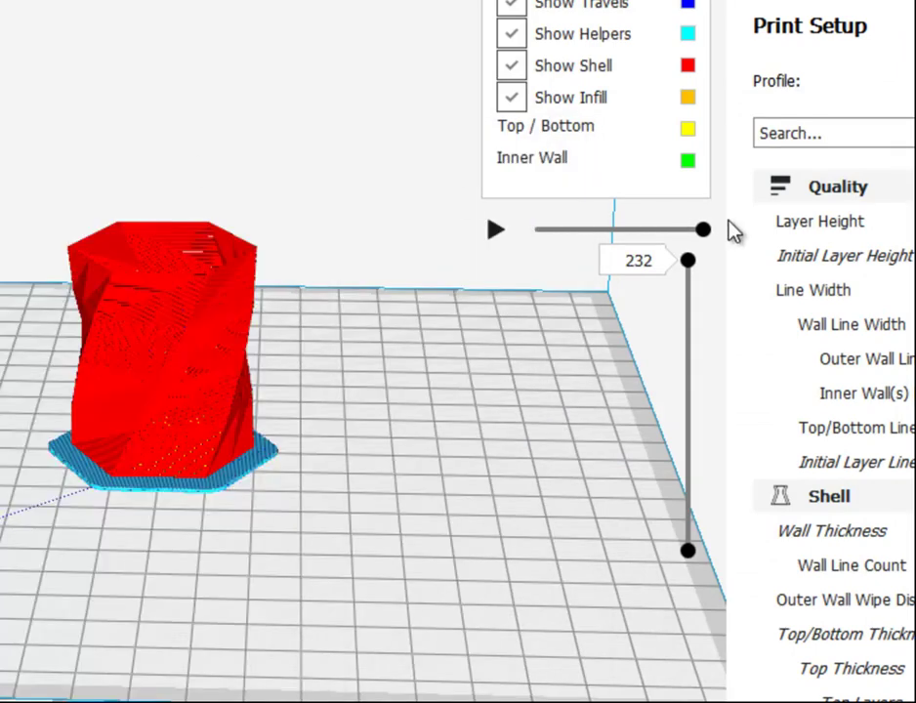
drag(0, 132, 272, 116)
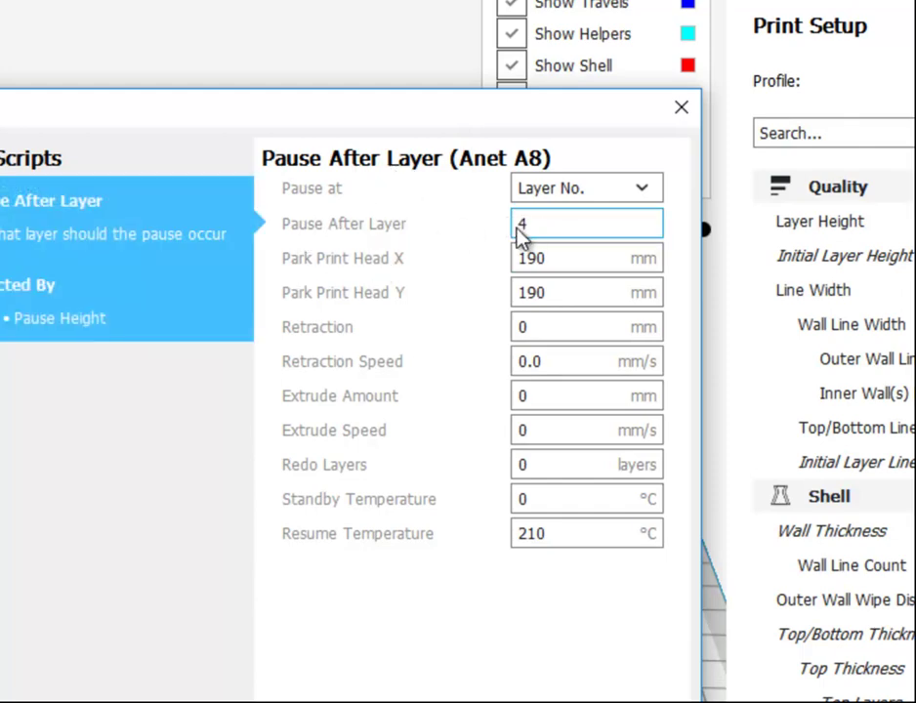
drag(478, 123, 0, 146)
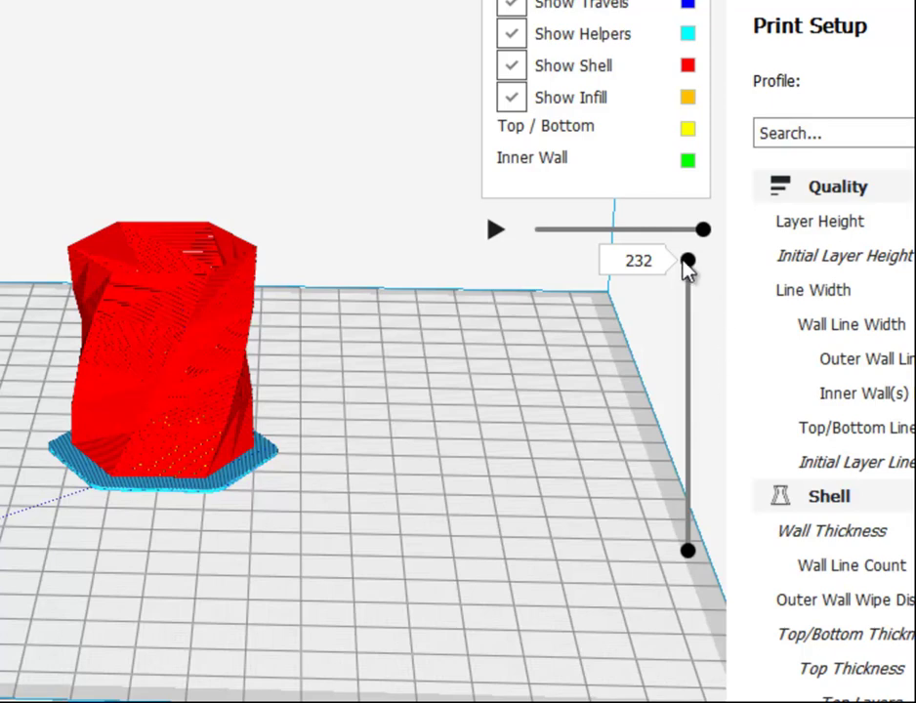
Lower the layer slider to layer 4 to show the vase's flat hexagonal base, then close the scripts dialog.
drag(687, 266, 674, 547)
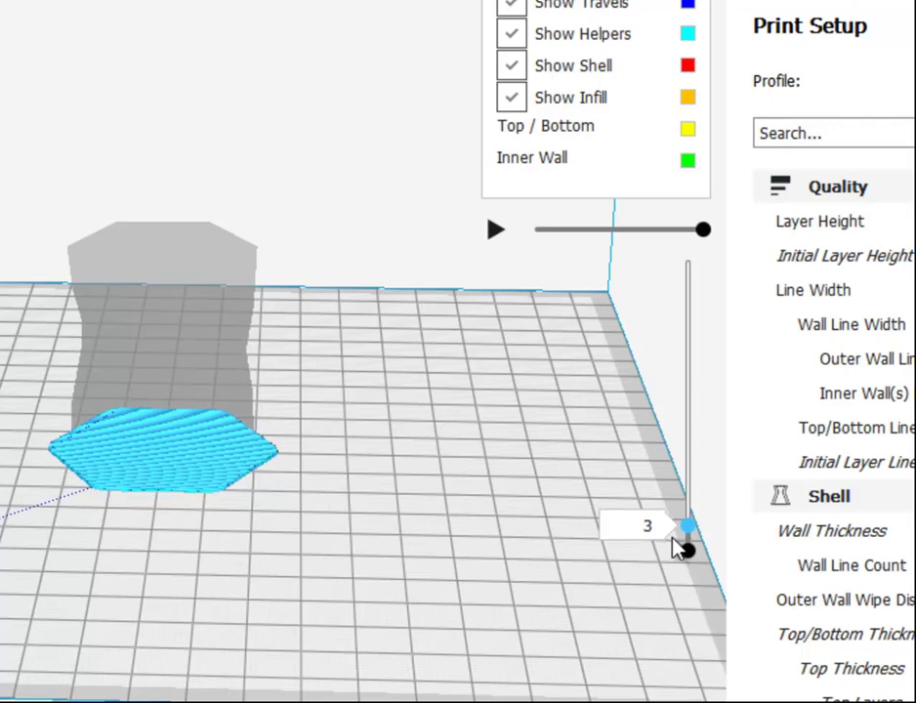
key(Up)
key(Up)
key(Down)
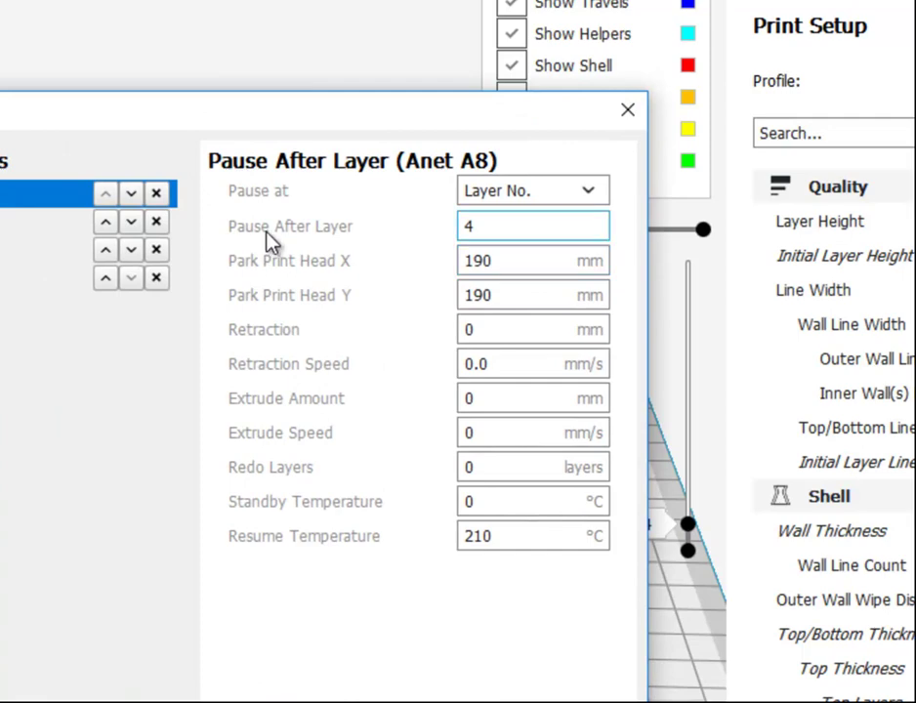
mouse_move(337, 234)
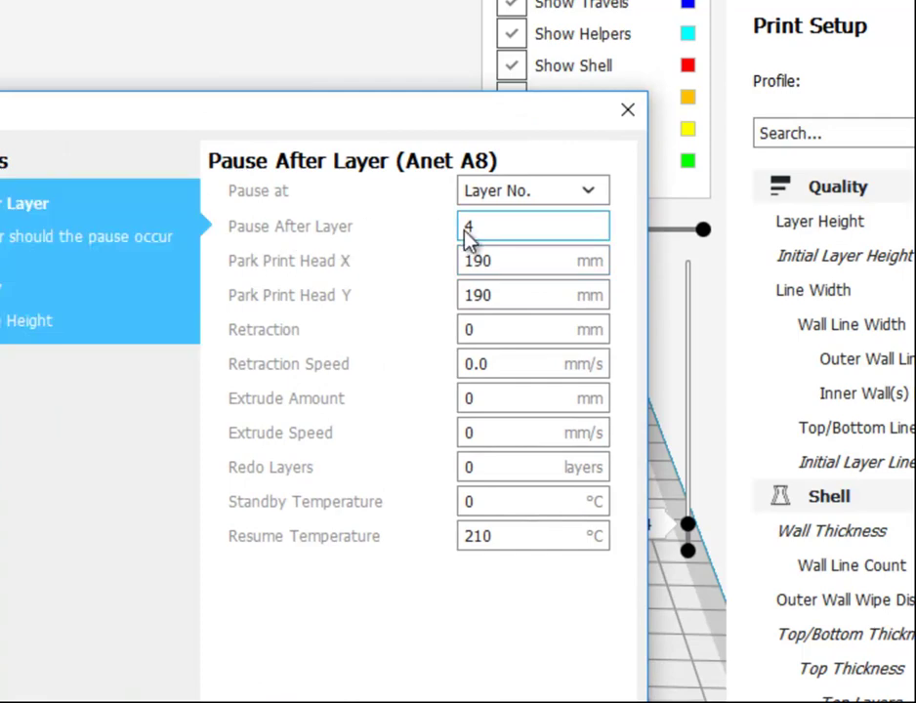
key(Escape)
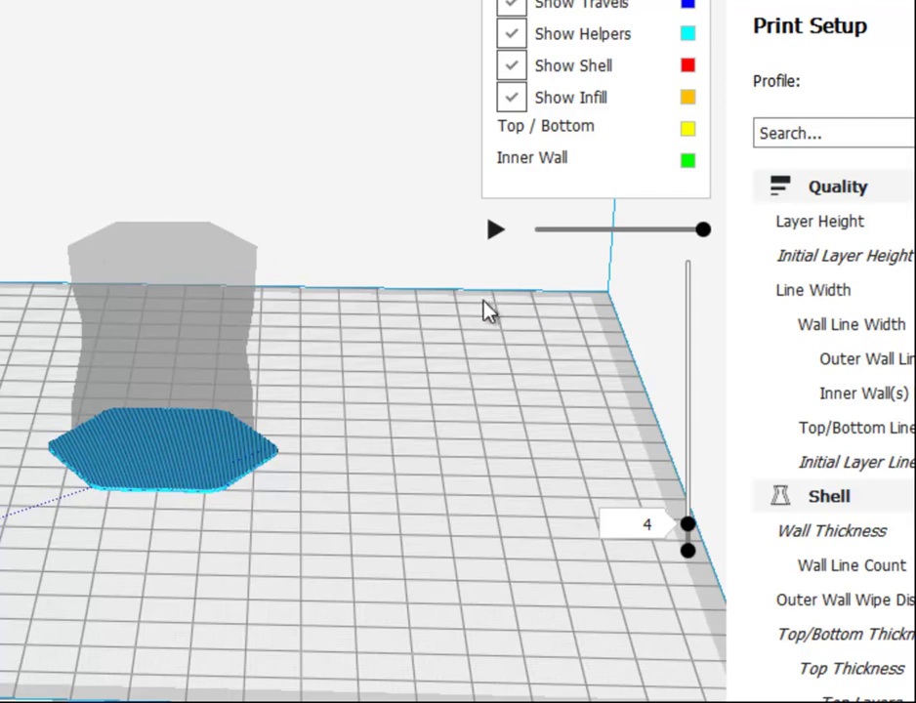
Play the layer simulation, then switch to the PostProcessingPlugin scripts folder in File Explorer.
click(495, 235)
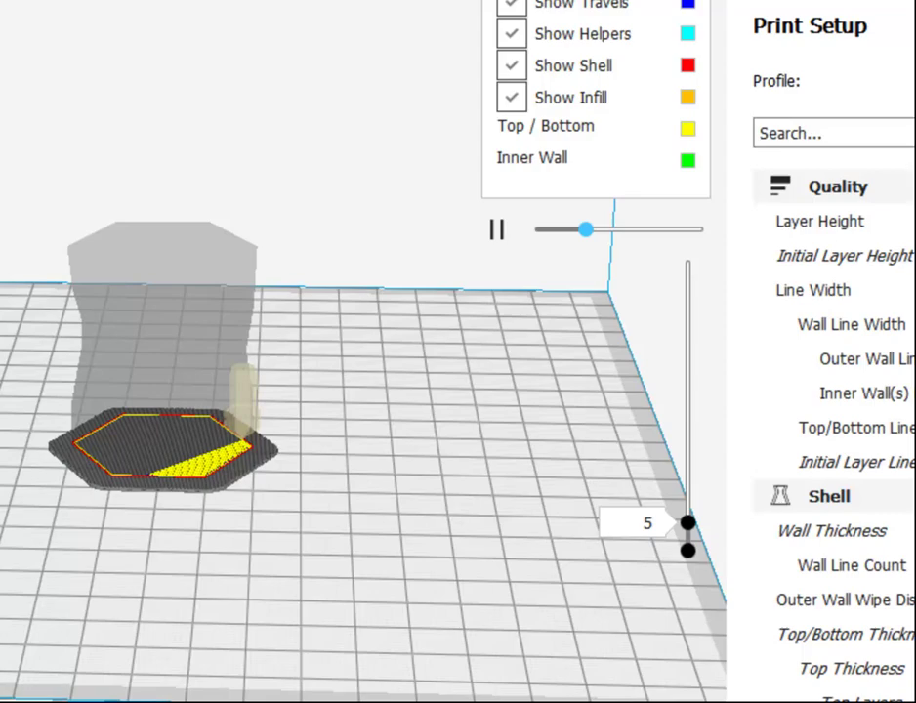
key(alt+Tab)
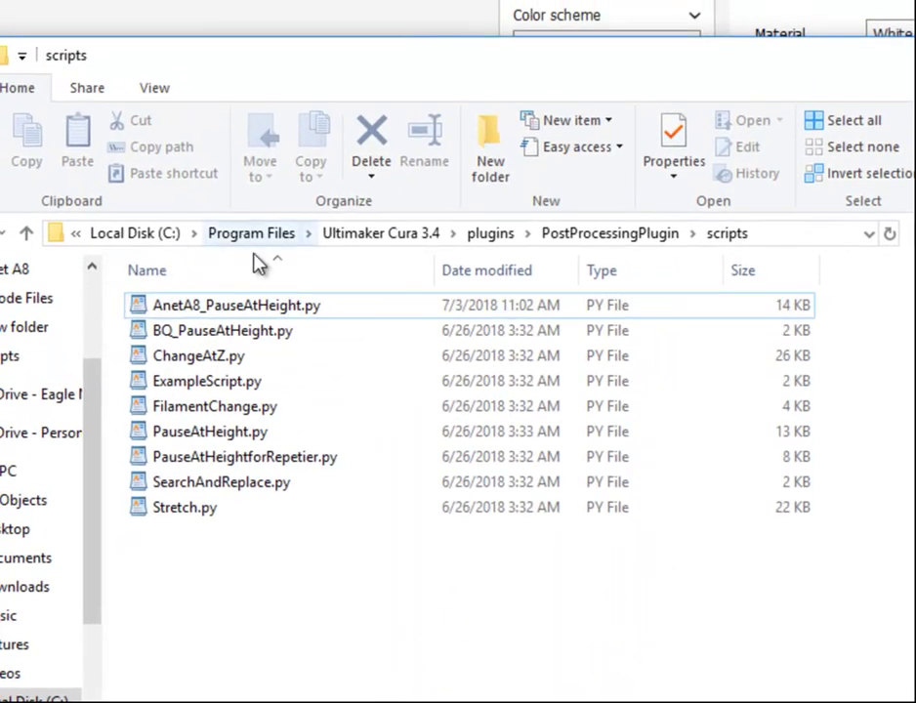
Open AnetA8_PauseAtHeight.py with WordPad from its context menu.
click(371, 220)
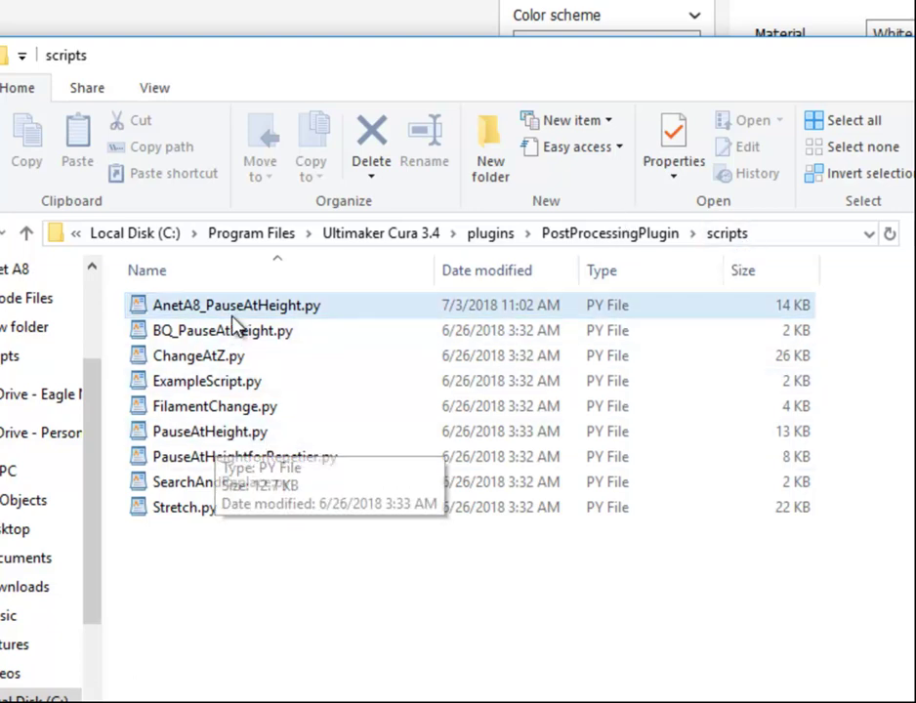
right_click(276, 309)
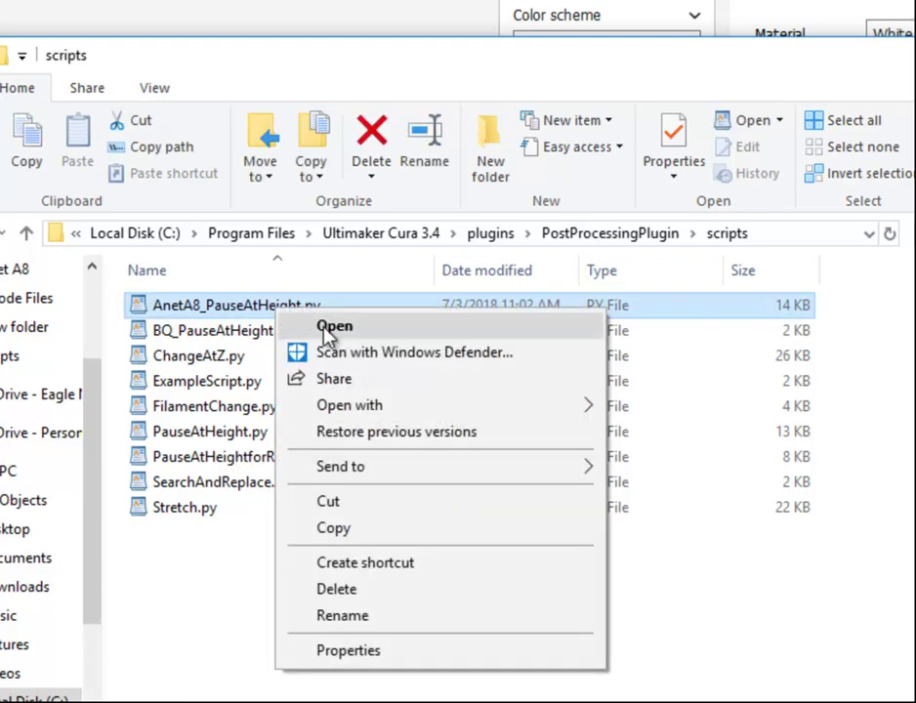
mouse_move(414, 411)
click(671, 436)
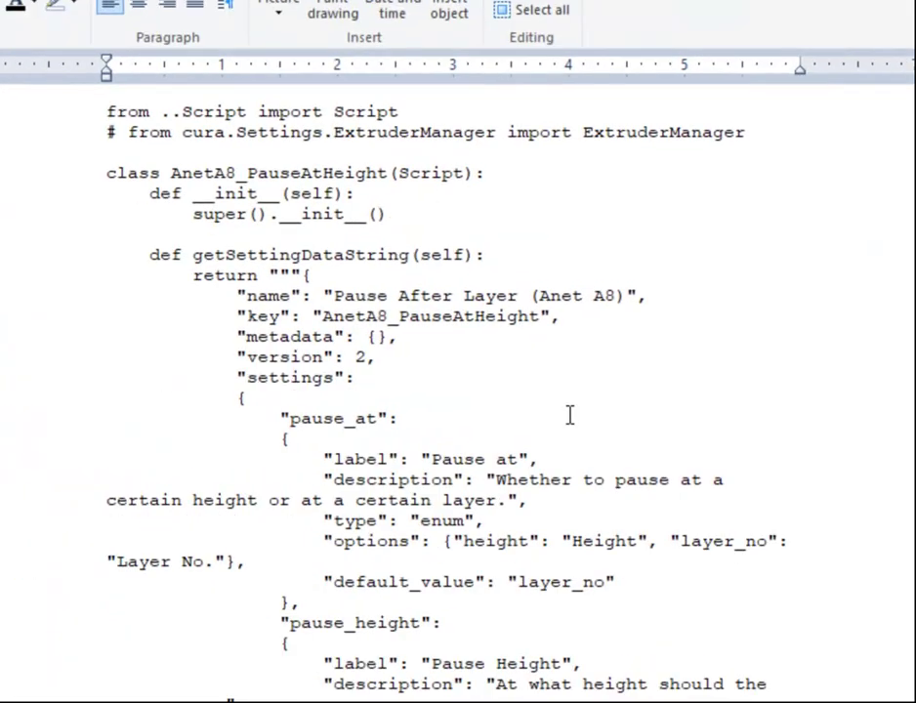
Highlight the AnetA8_PauseAtHeight class name, script key and 'Pause After Layer (Anet A8)' display name.
double_click(179, 170)
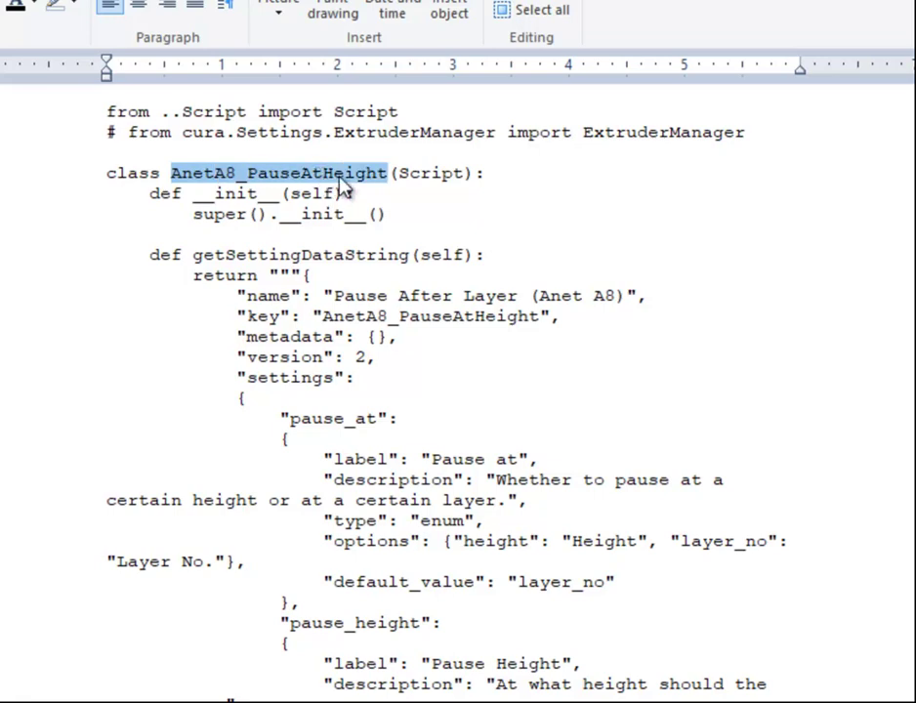
click(448, 296)
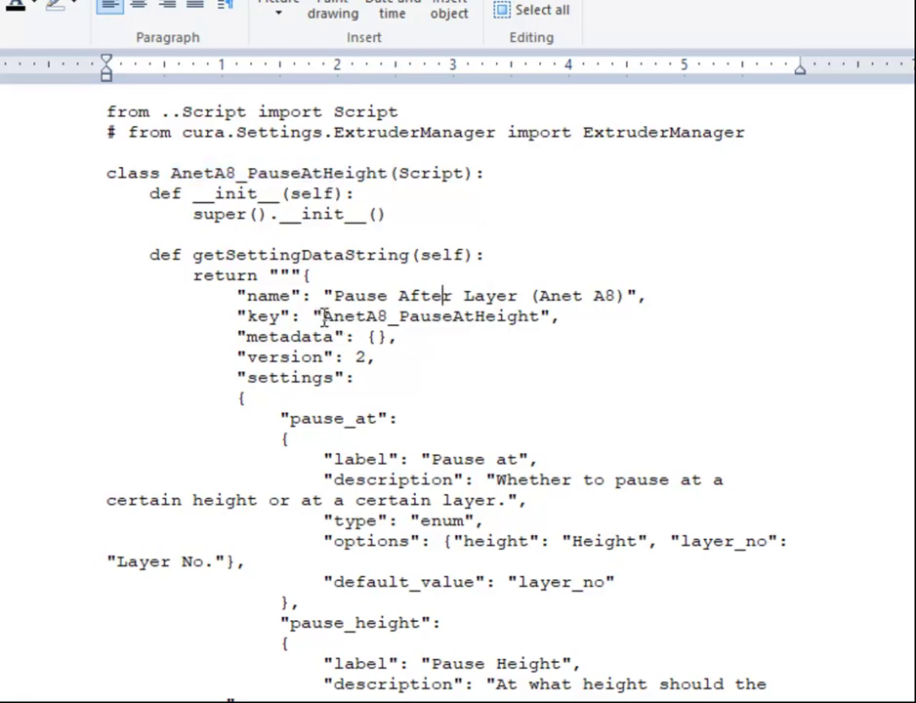
drag(321, 316, 533, 320)
click(539, 358)
drag(337, 290, 620, 300)
click(630, 361)
Scroll through the script's settings definitions.
scroll(528, 336, down, 7)
scroll(512, 322, down, 1)
scroll(511, 323, down, 4)
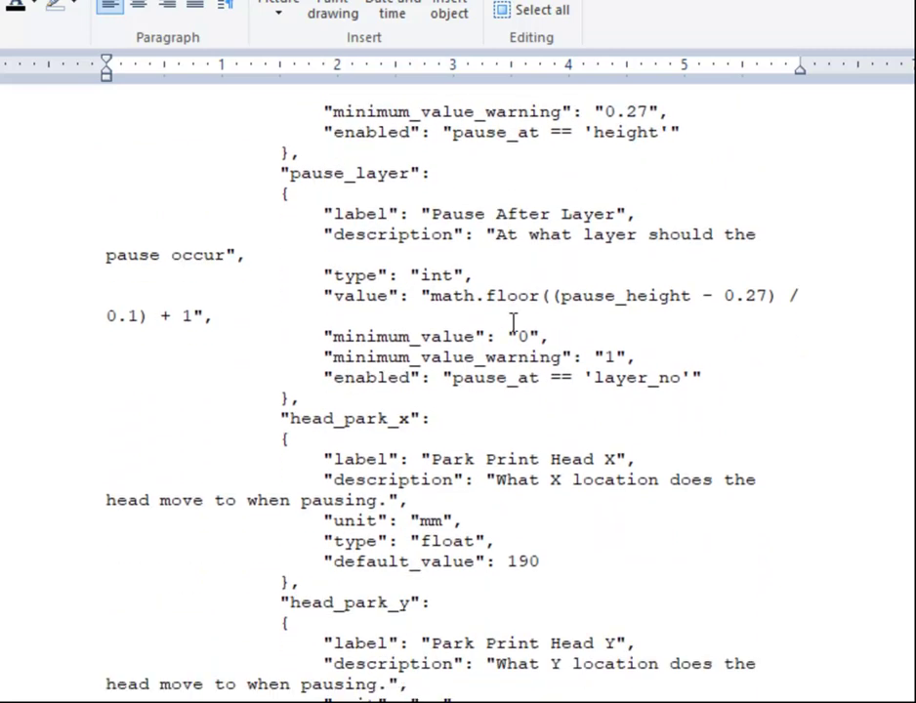
scroll(513, 325, up, 3)
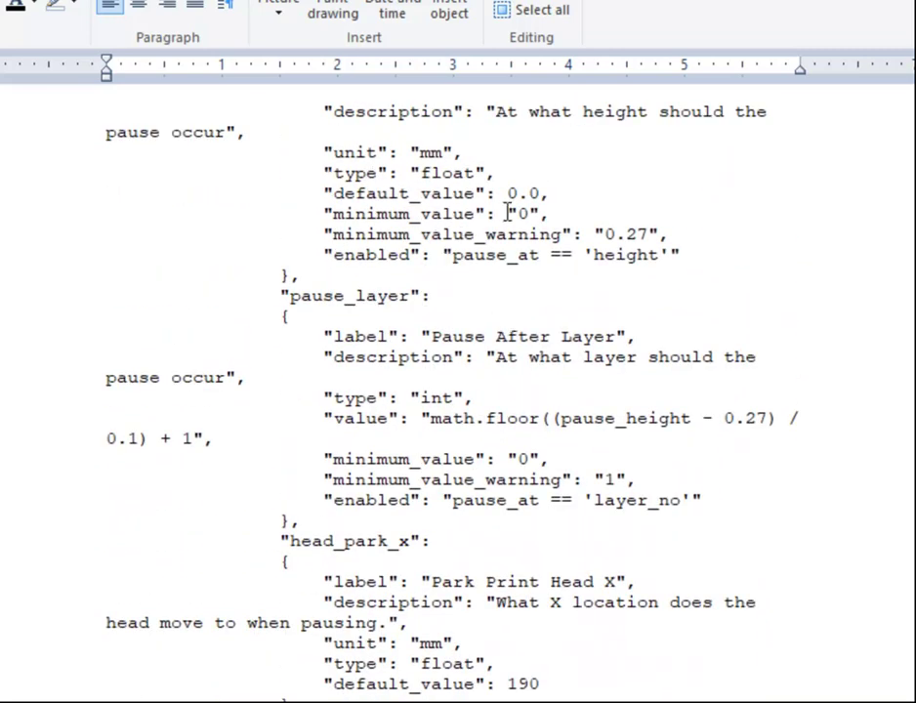
scroll(545, 213, down, 4)
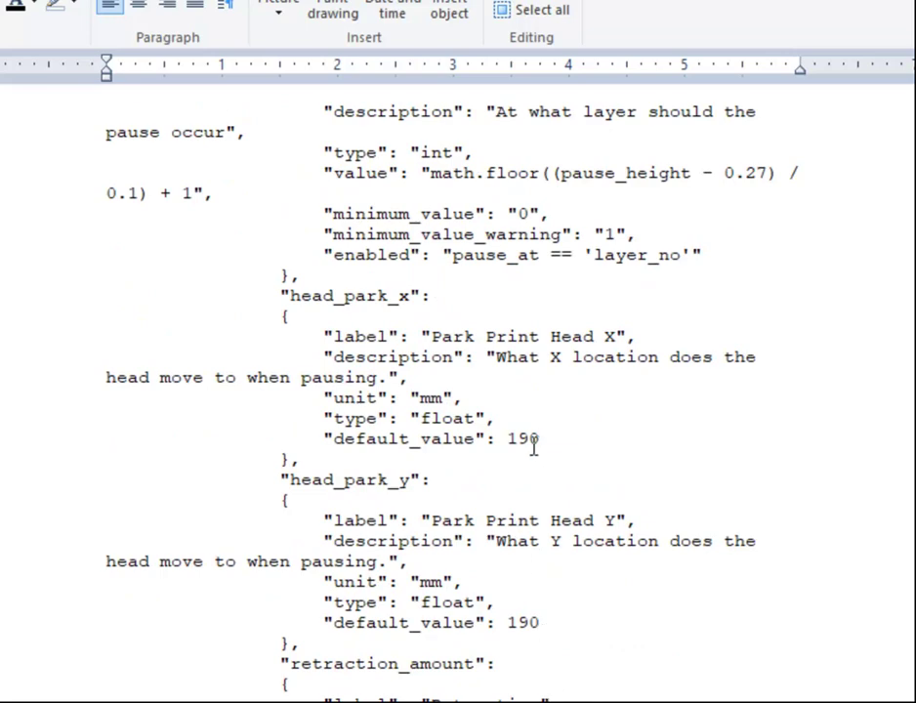
scroll(534, 445, down, 3)
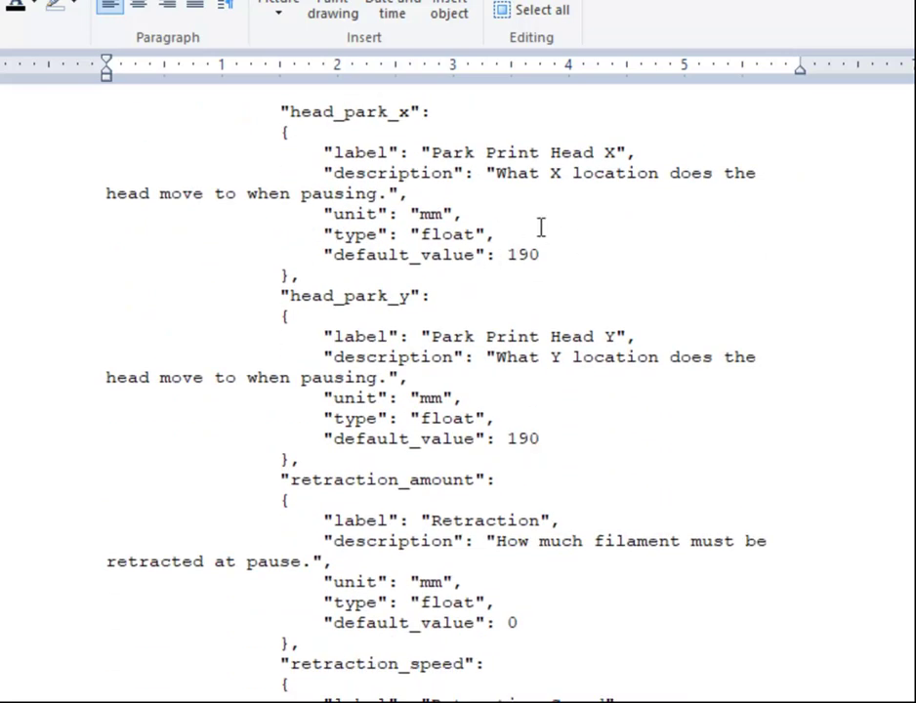
scroll(708, 508, down, 3)
scroll(576, 625, down, 3)
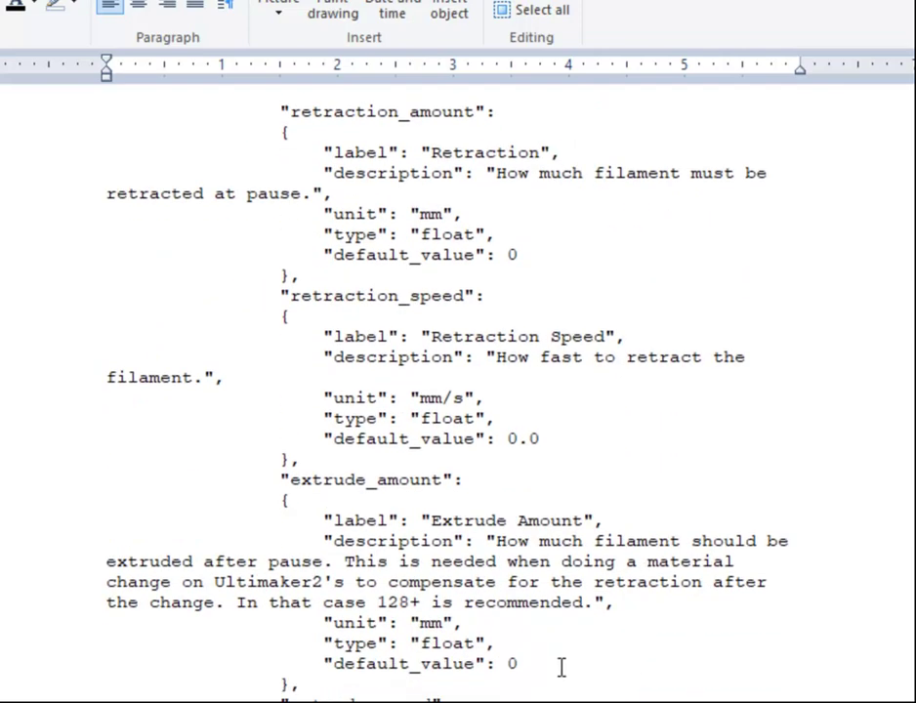
scroll(681, 664, down, 3)
scroll(545, 668, down, 12)
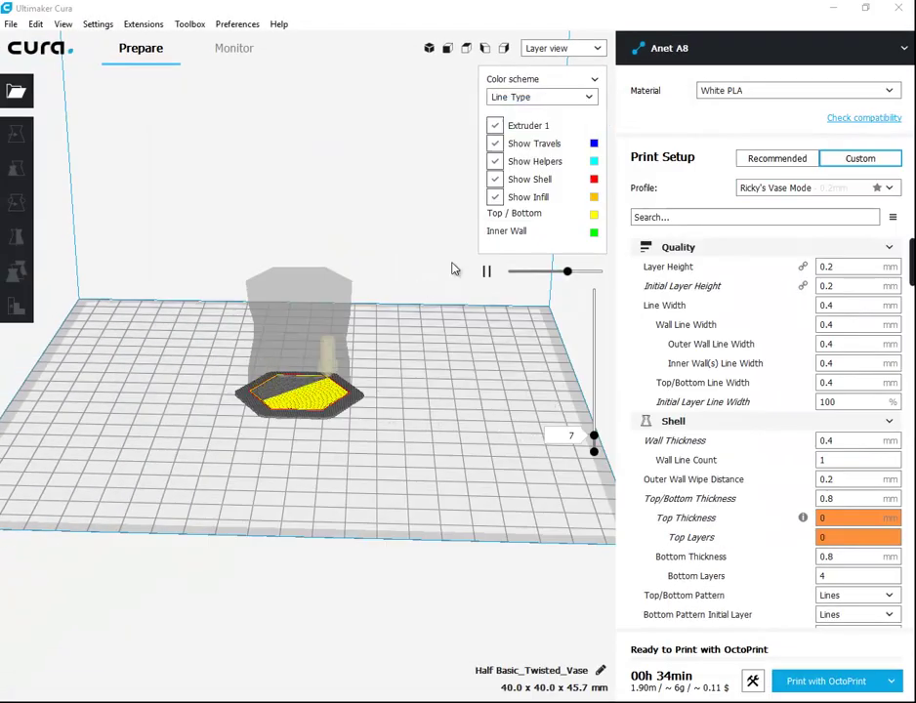
Pause the simulation and raise the layer preview to layer 206, zooming in on the red shell.
click(487, 269)
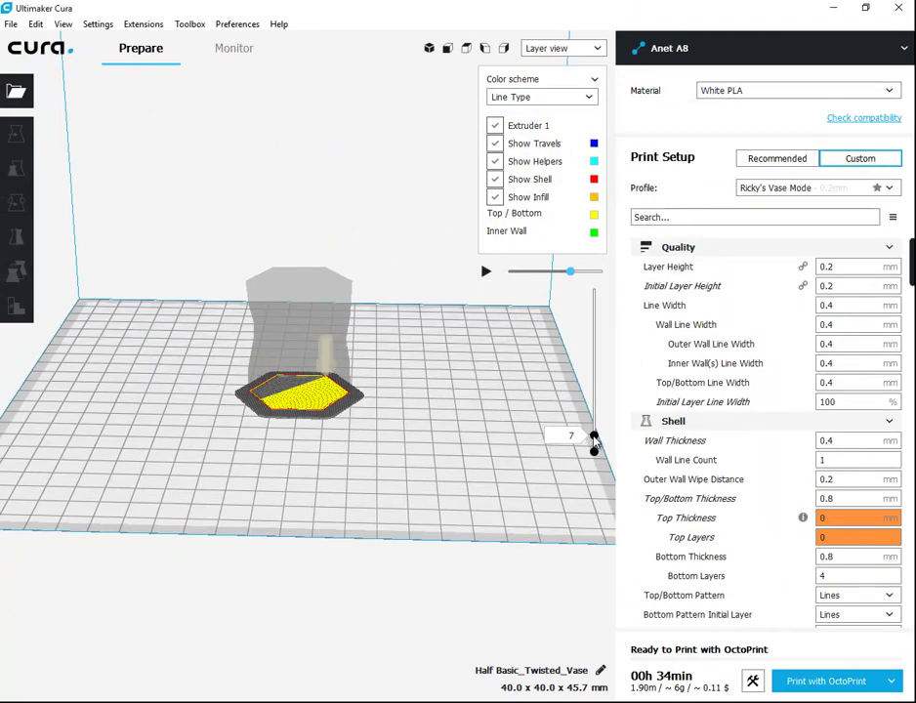
drag(593, 442, 597, 396)
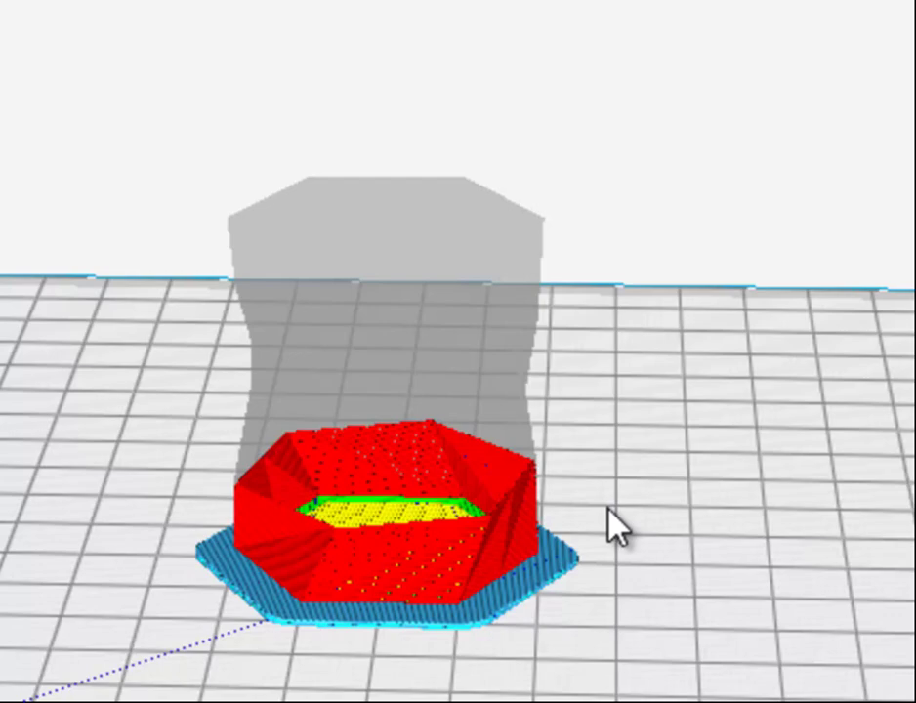
scroll(614, 527, up, 6)
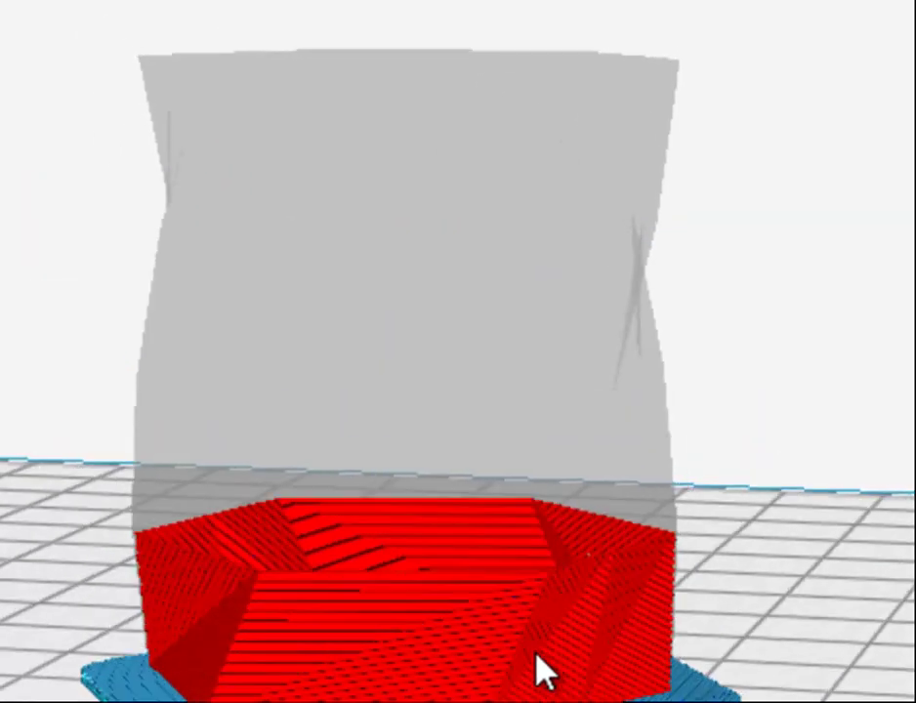
scroll(579, 674, up, 1)
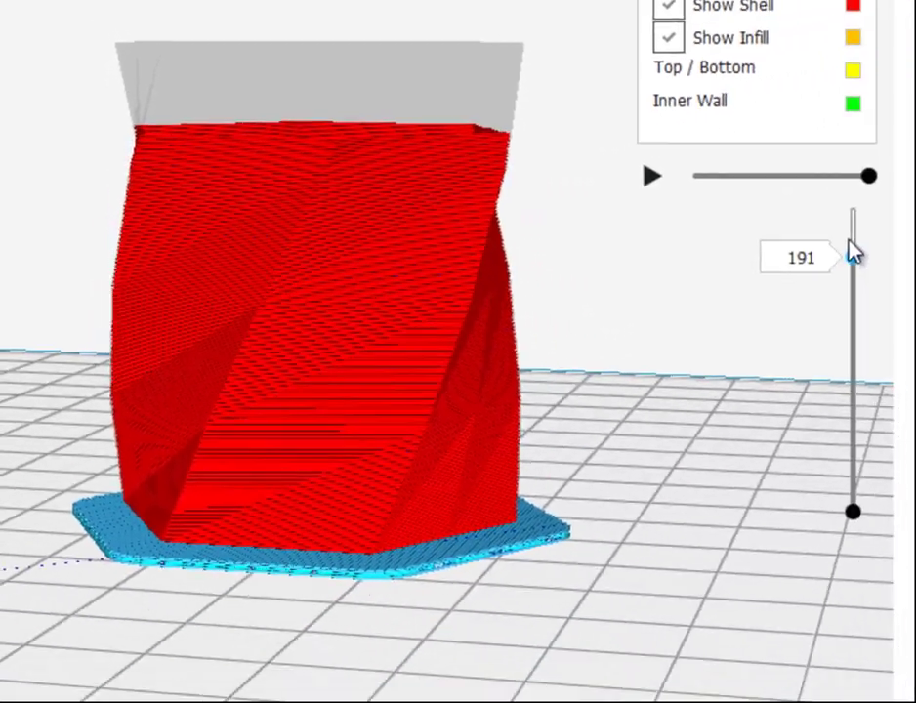
drag(855, 248, 828, 234)
scroll(610, 603, down, 1)
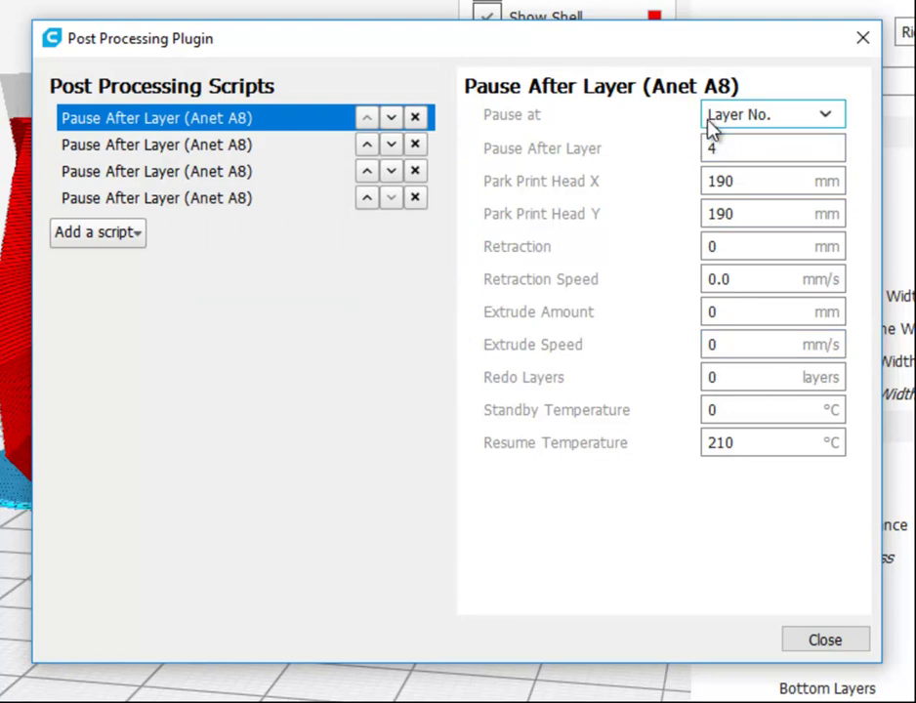
Select the fourth Pause After Layer script (layer 179) and set its Redo Layers to 1.
click(162, 149)
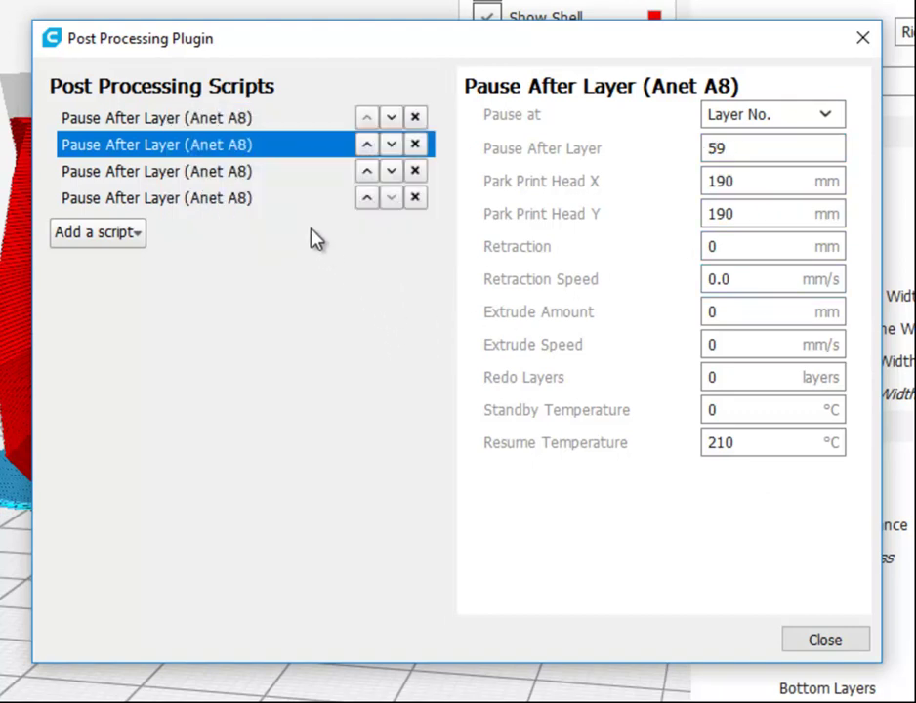
click(205, 174)
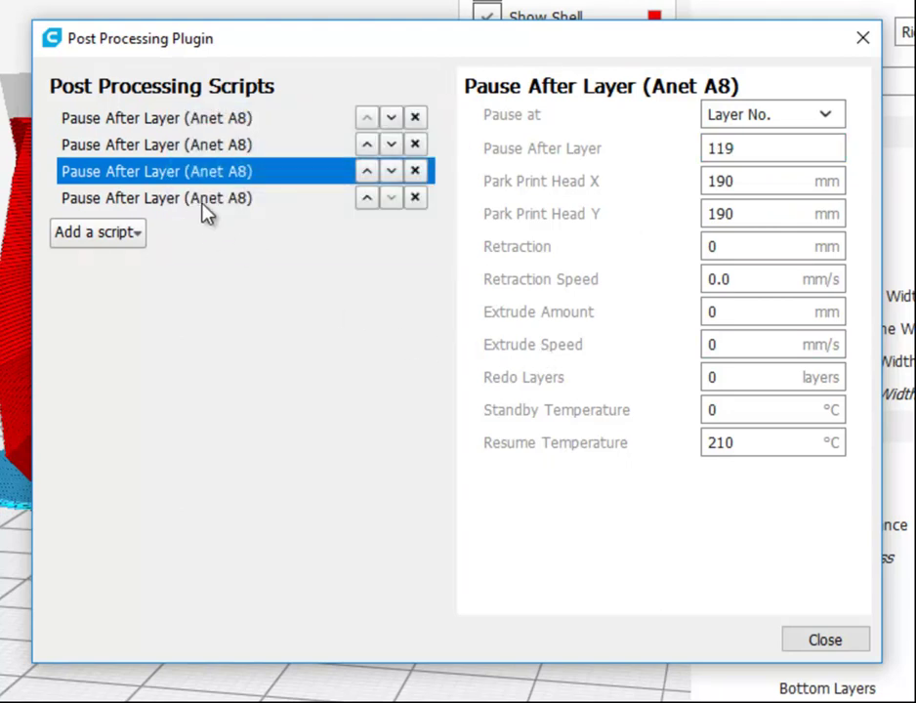
click(203, 202)
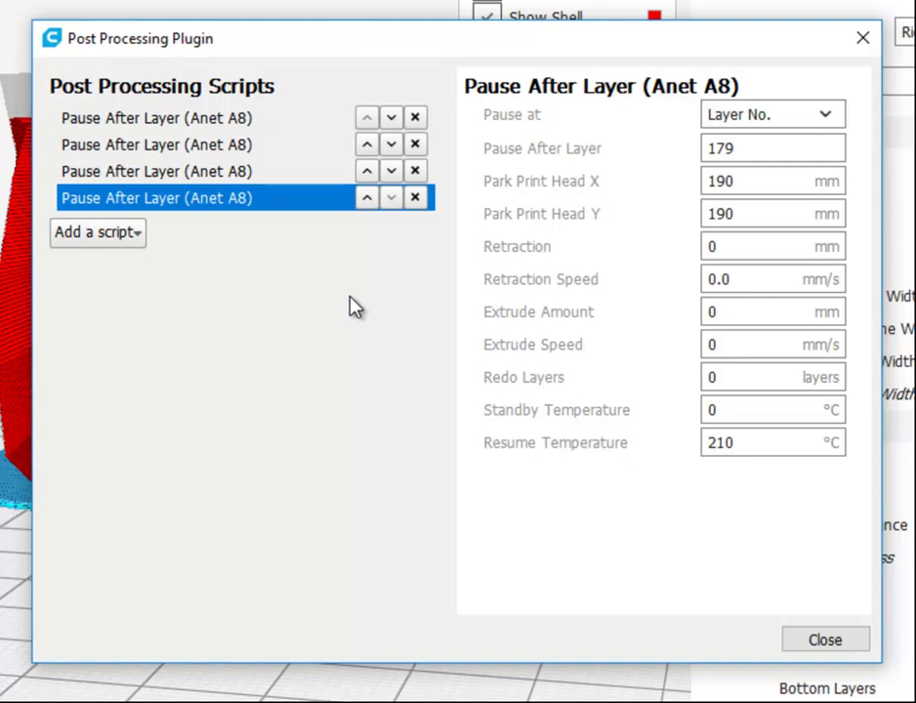
mouse_move(570, 386)
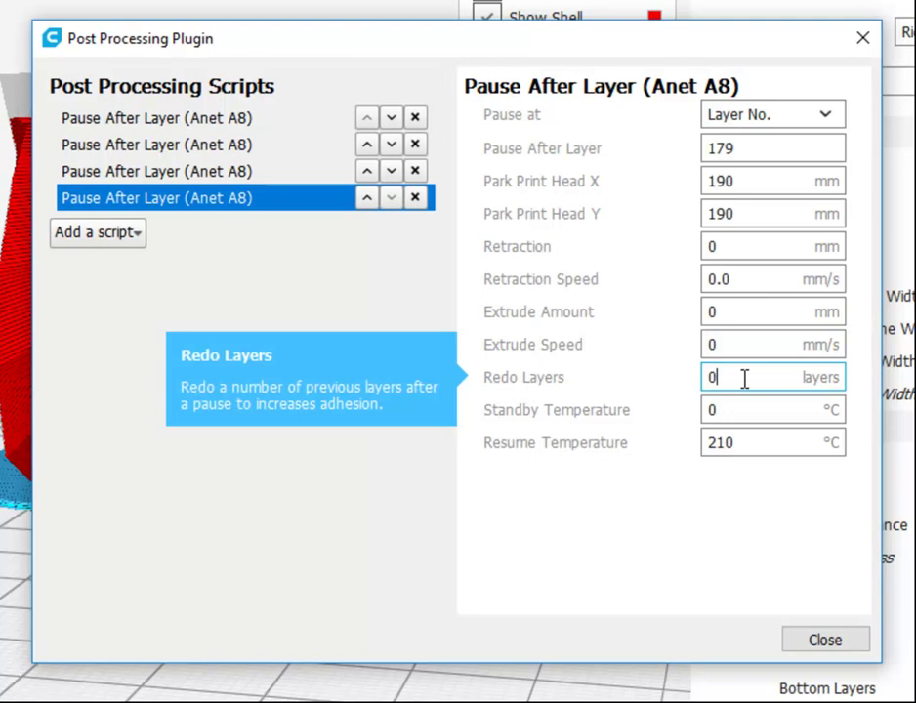
drag(745, 379, 703, 382)
text(1)
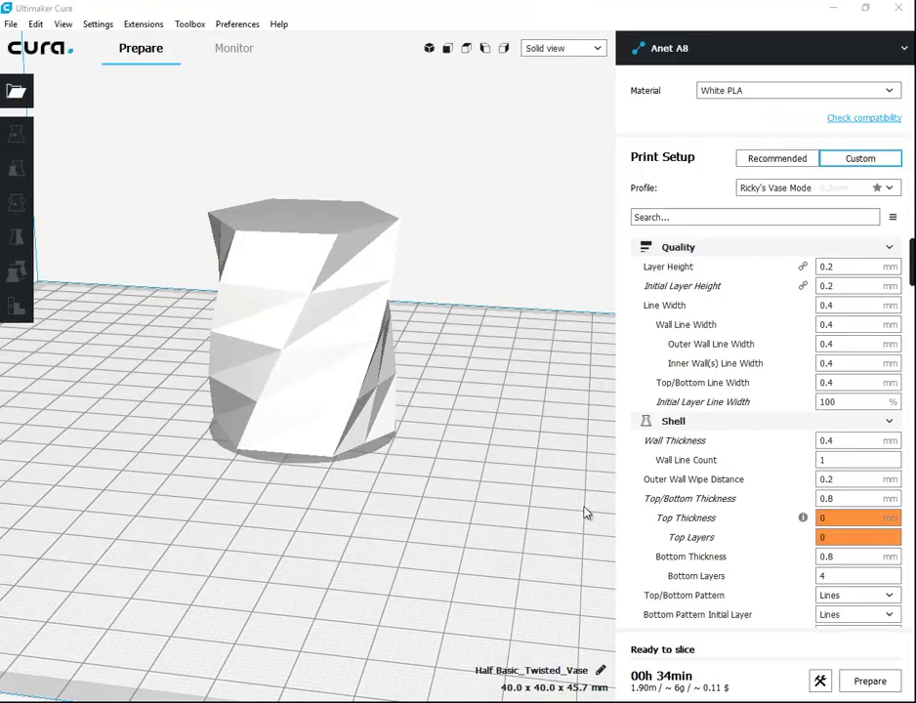
Reopen the post-processing scripts, inspect the first pause's Redo Layers field, and close them.
click(819, 682)
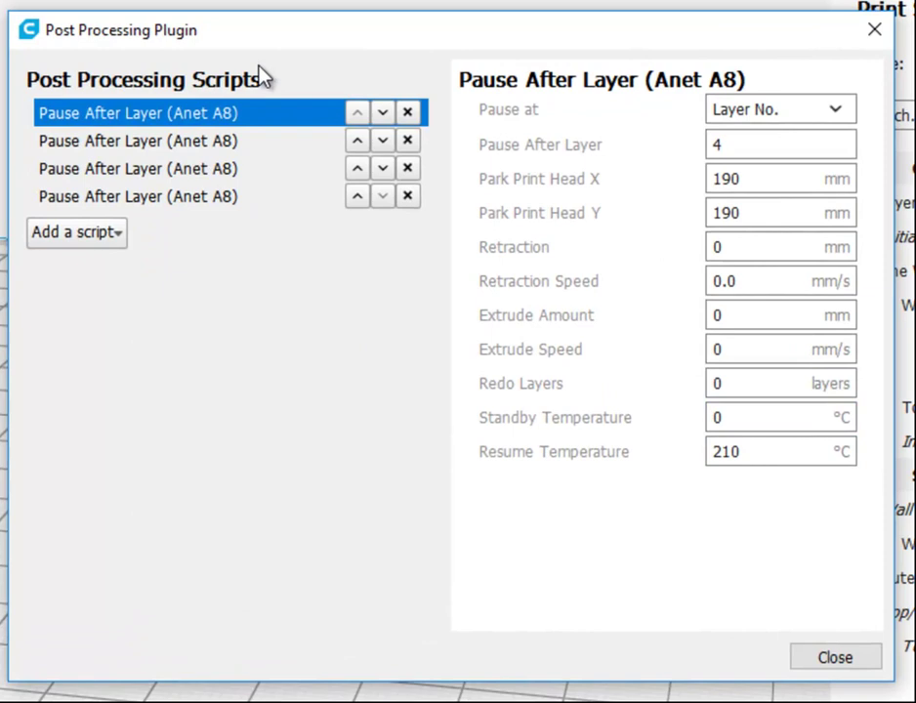
mouse_move(741, 386)
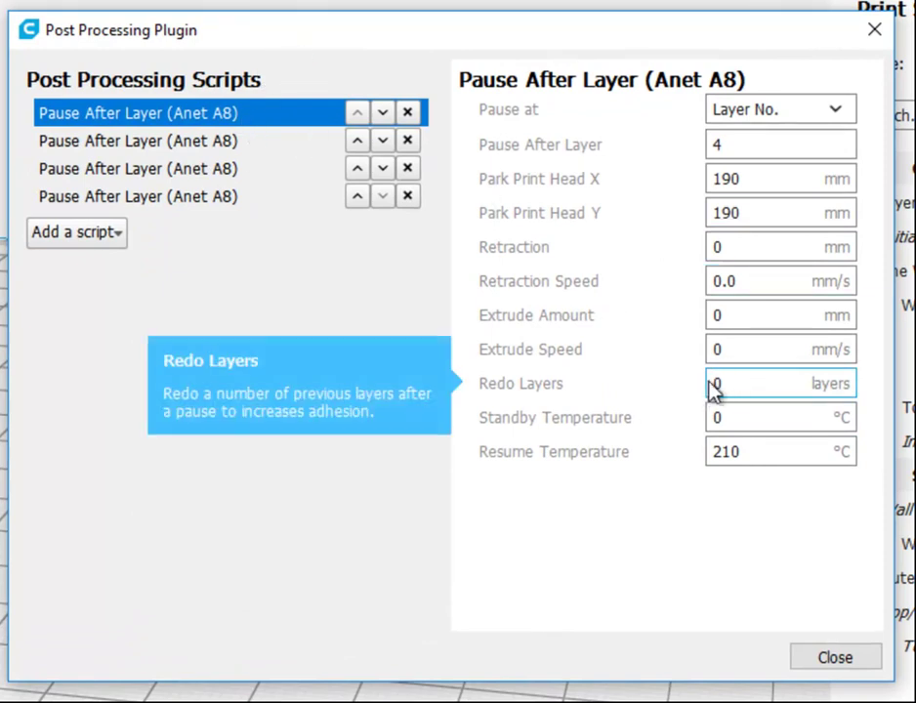
mouse_move(773, 383)
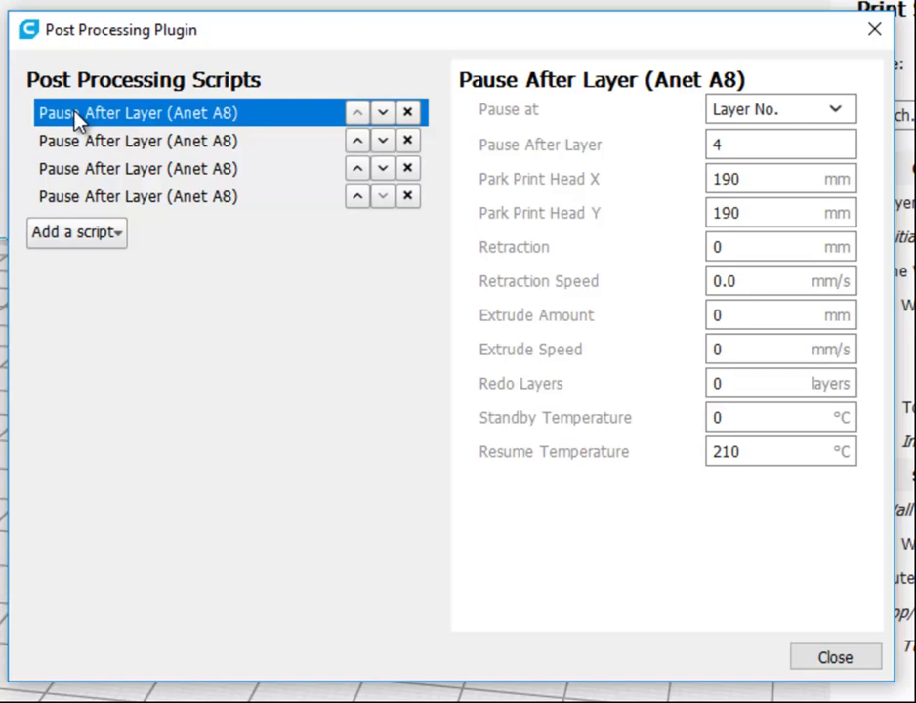
key(Escape)
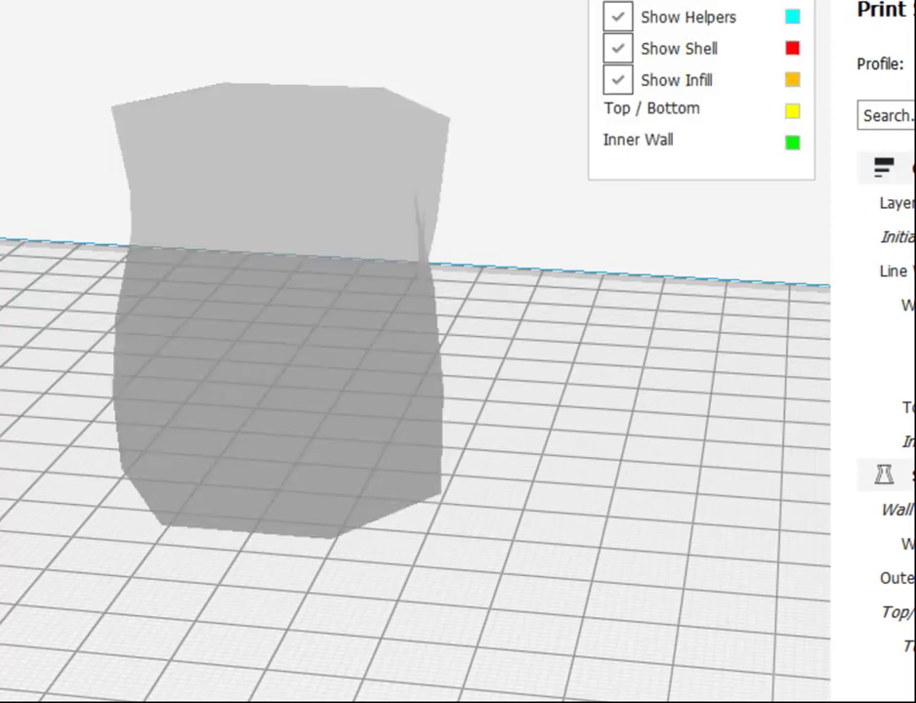
Drop the layer preview to layer 4, then 5, and reposition the post-processing scripts window.
drag(793, 278, 804, 529)
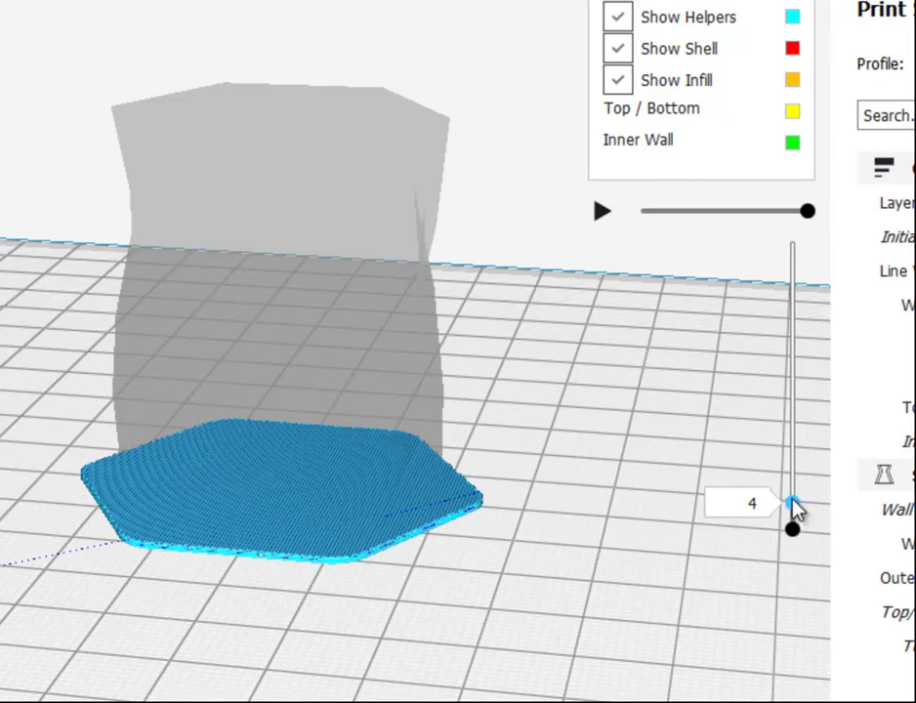
drag(794, 504, 794, 499)
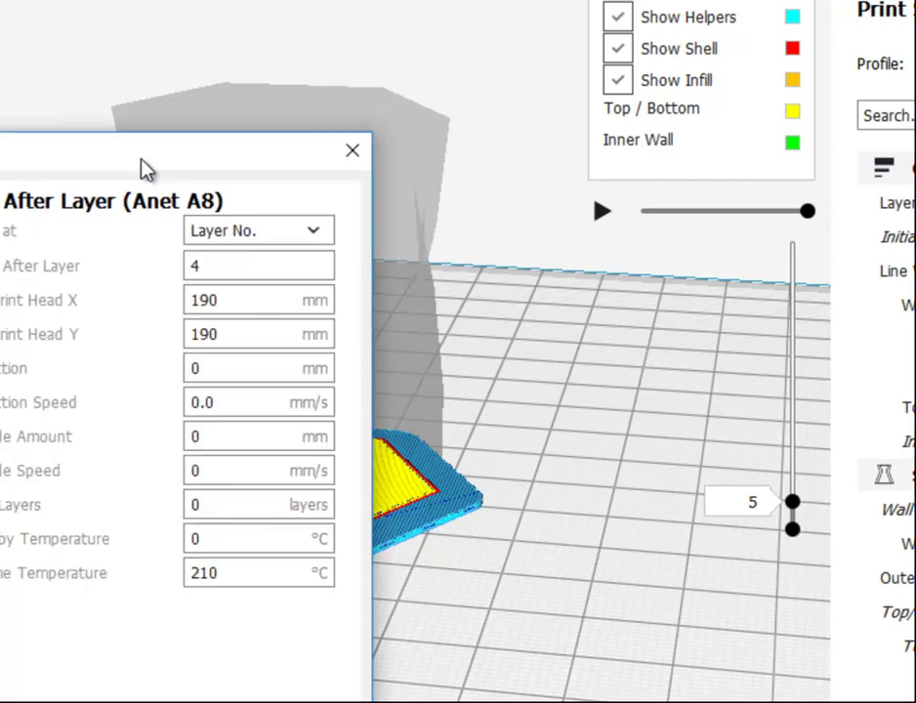
drag(138, 167, 482, 122)
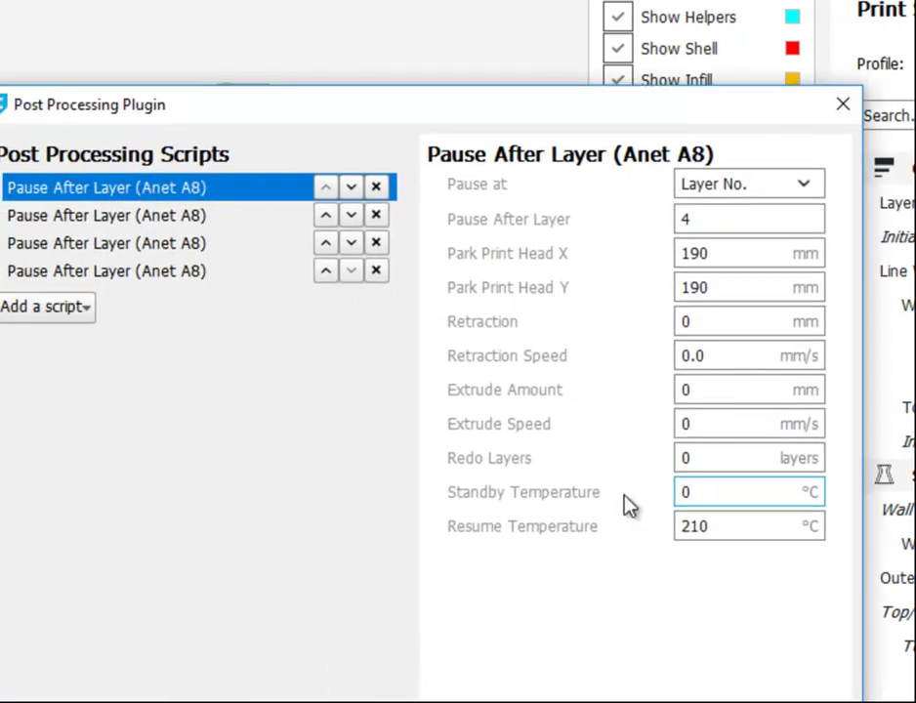
drag(558, 117, 530, 85)
click(90, 186)
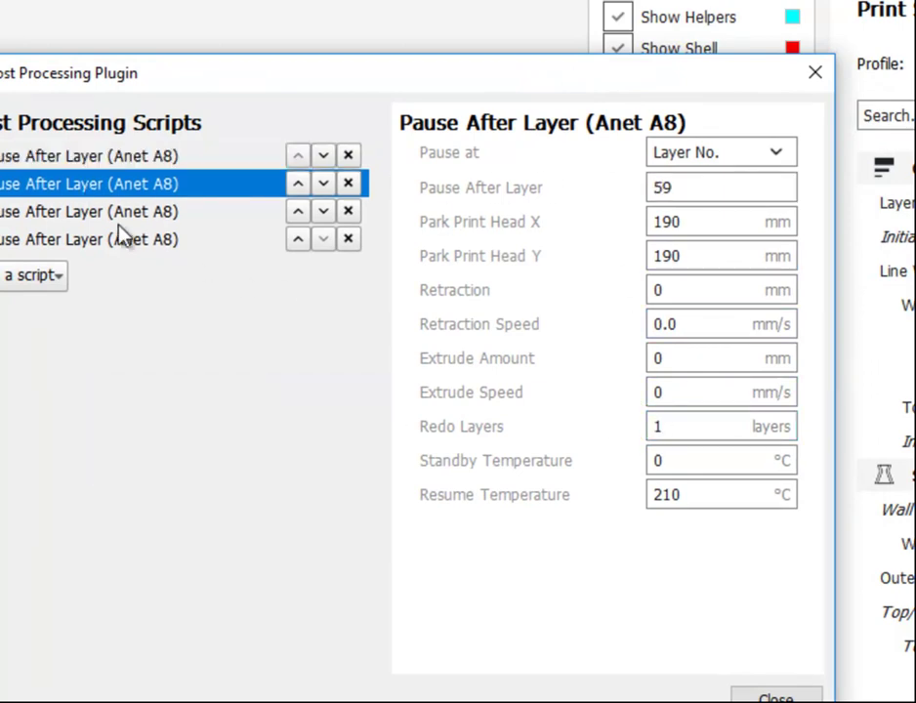
click(147, 212)
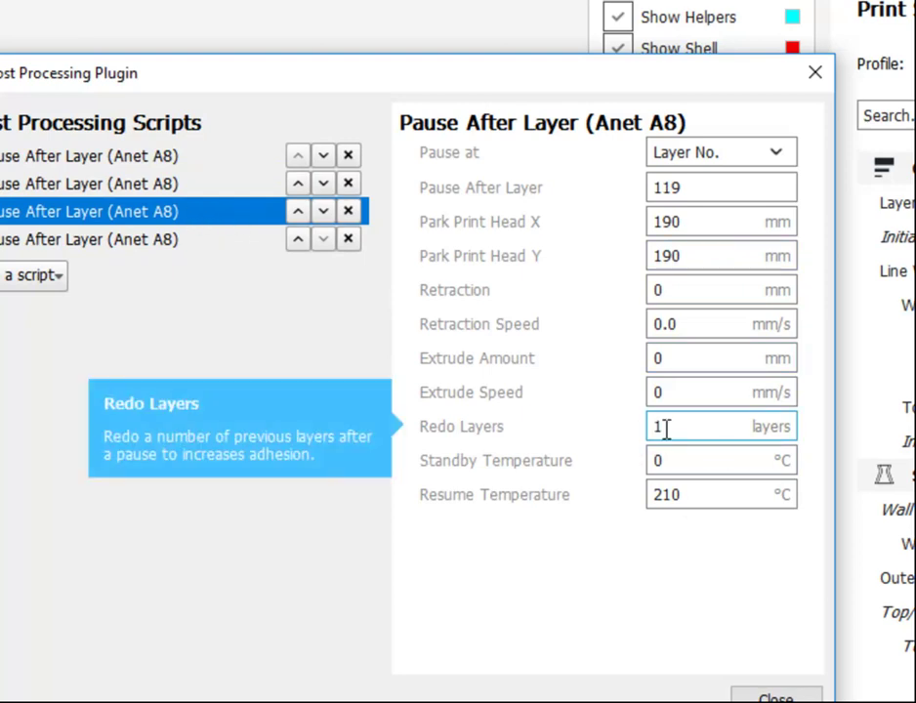
click(127, 246)
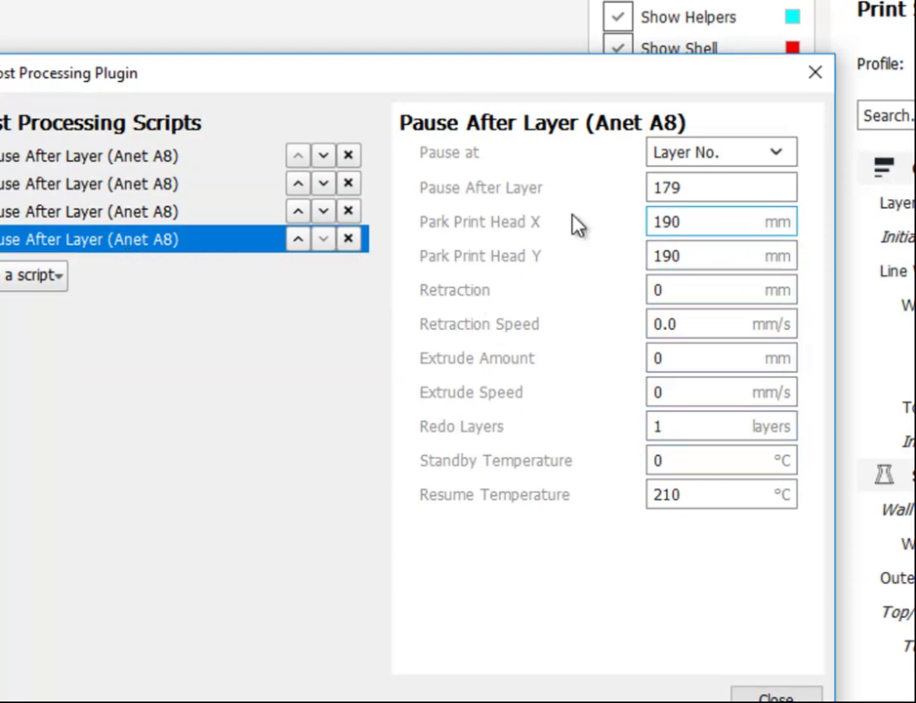
drag(572, 88, 498, 74)
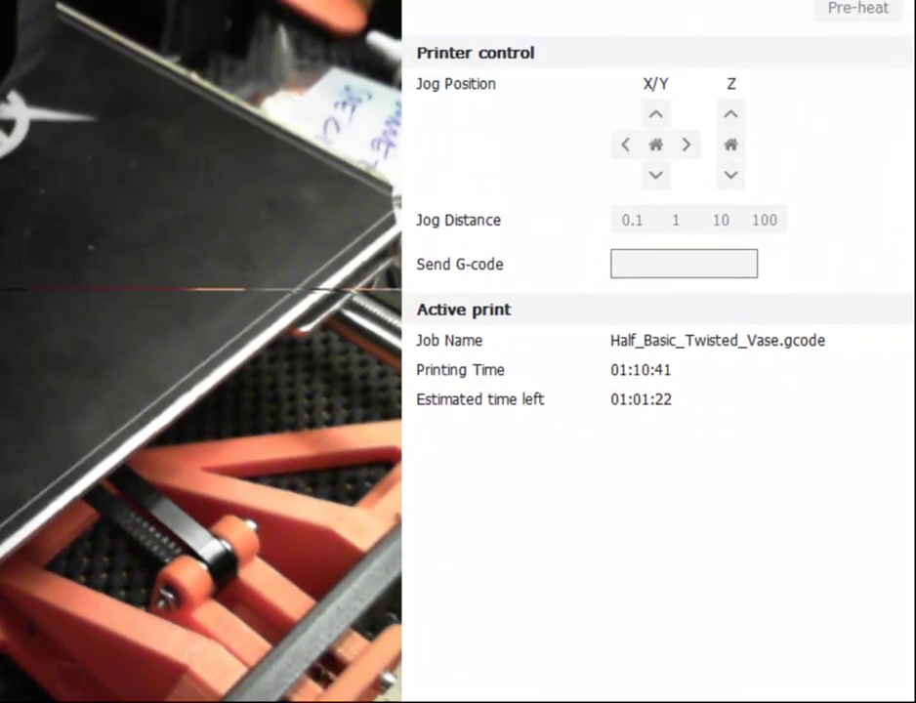
Watch the Half_Basic_Twisted_Vase.gcode OctoPrint job until it shows Paused at 13%.
mouse_move(814, 195)
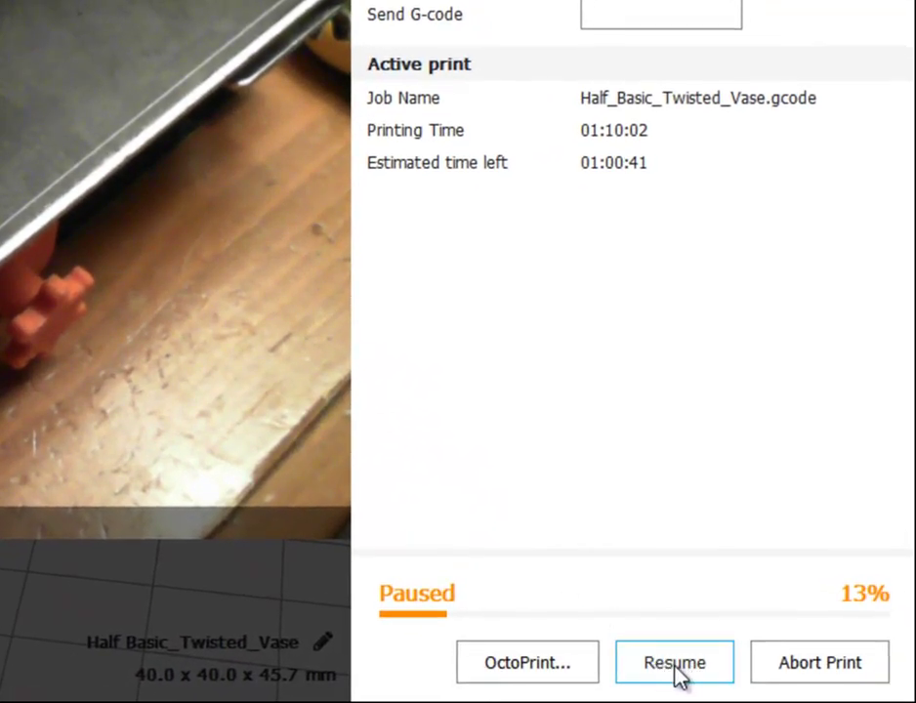
Resume the paused vase print and let it run until it pauses again at 45%.
click(675, 667)
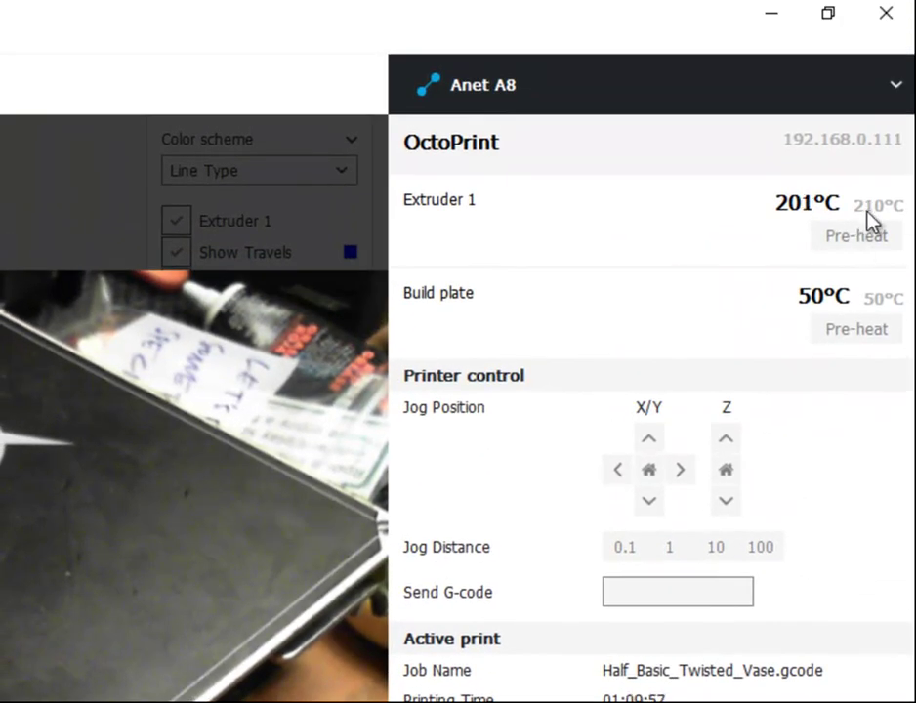
mouse_move(867, 219)
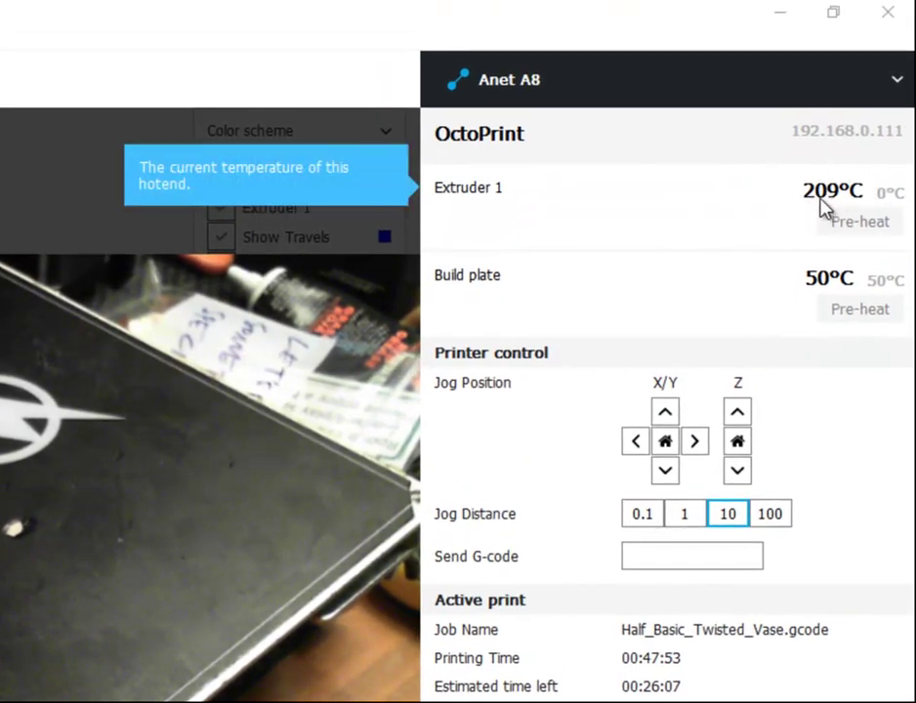
mouse_move(900, 205)
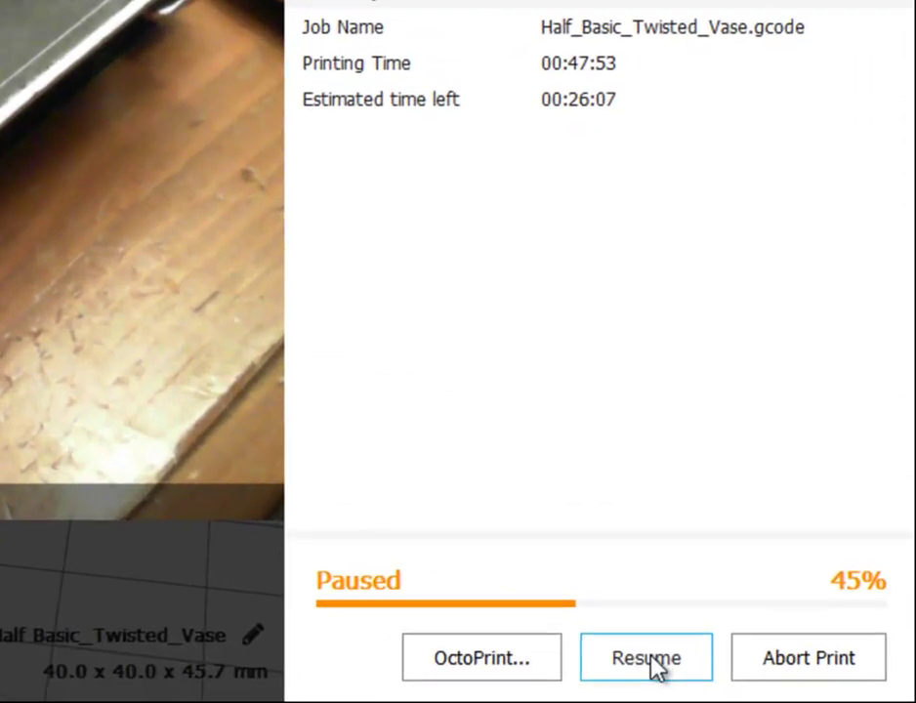
Resume the vase print after the second filament swap and wait for the 64% pause.
click(657, 668)
scroll(658, 357, up, 10)
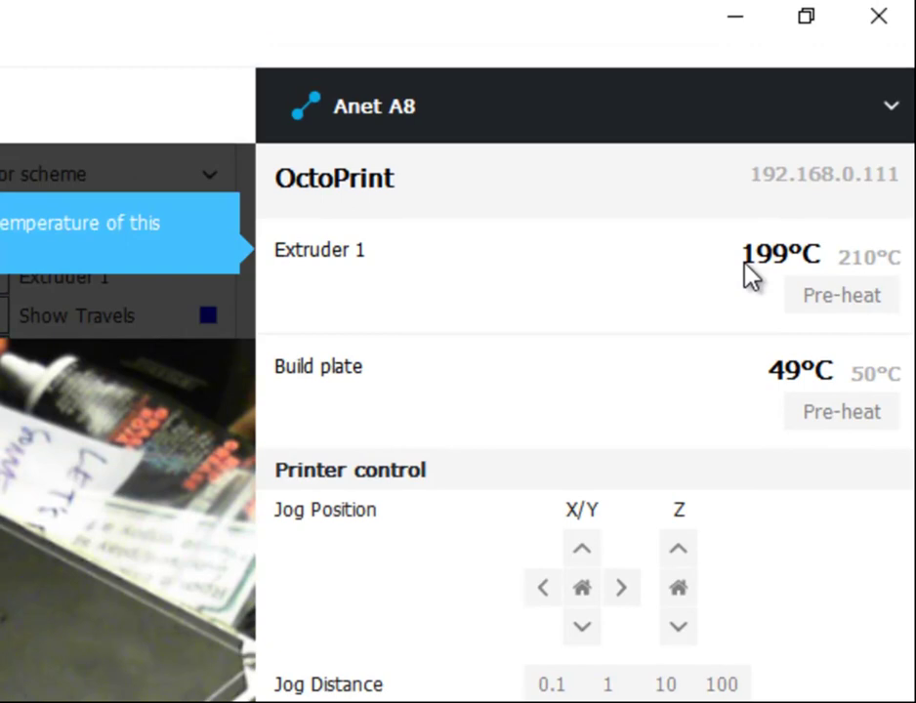
mouse_move(879, 279)
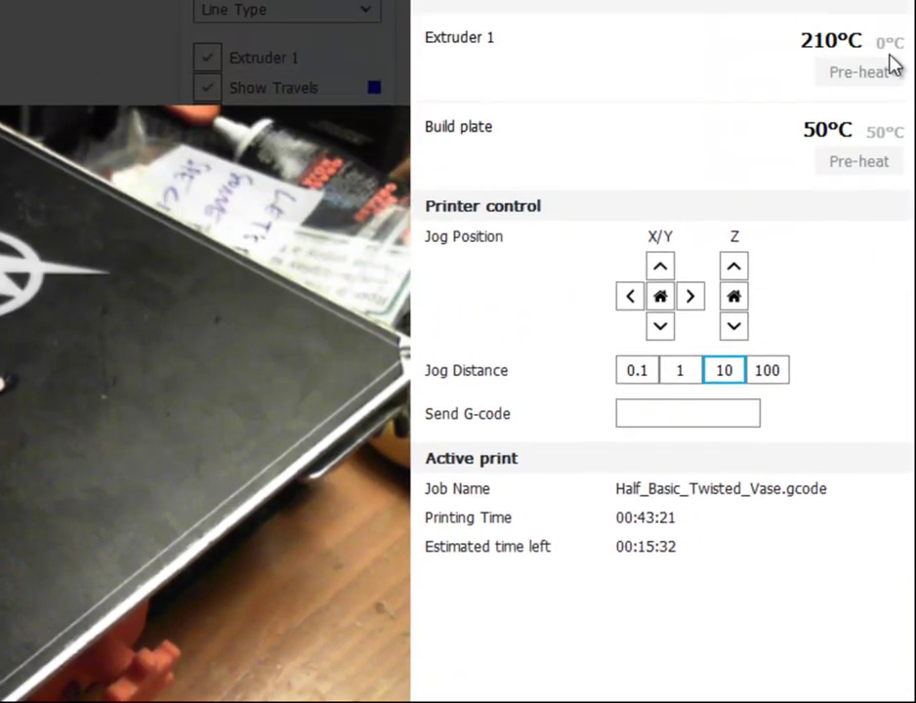
Resume the vase print from its 64% pause and watch it continue printing at 210 °C.
mouse_move(891, 211)
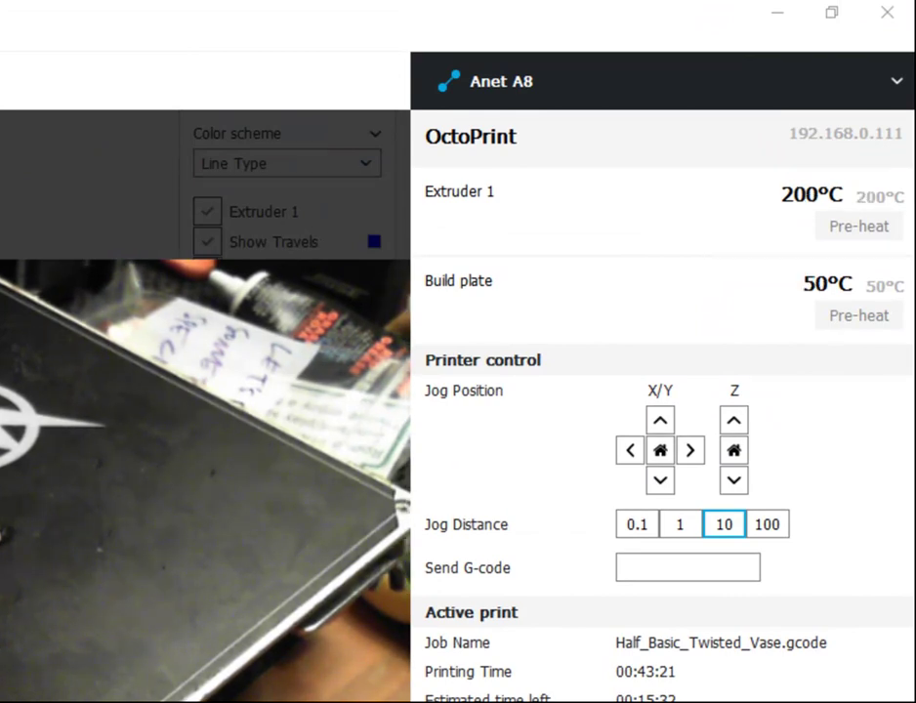
scroll(706, 587, down, 5)
click(705, 669)
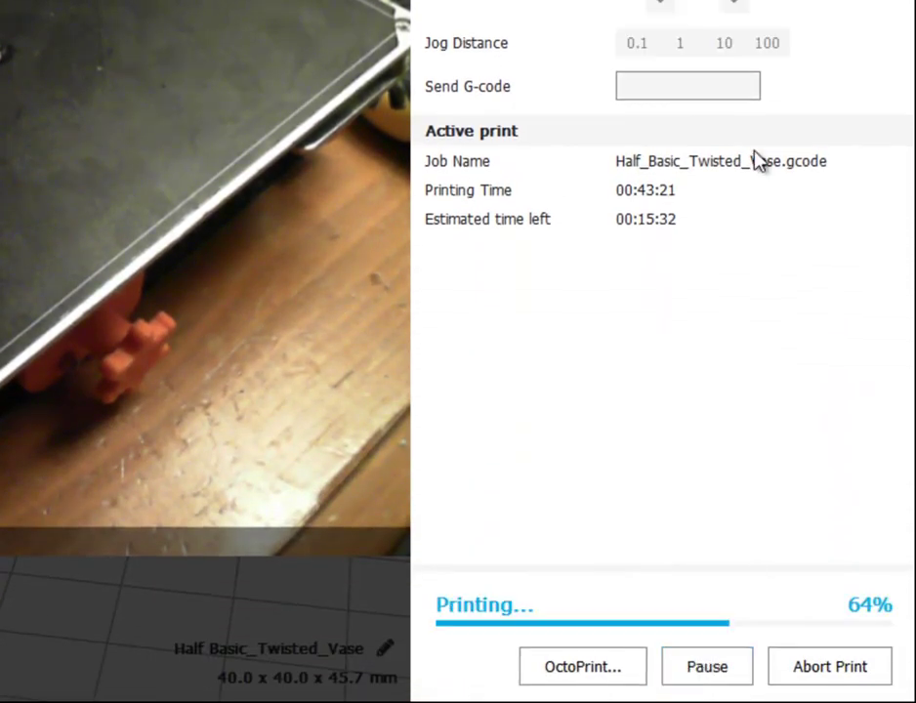
scroll(875, 217, up, 5)
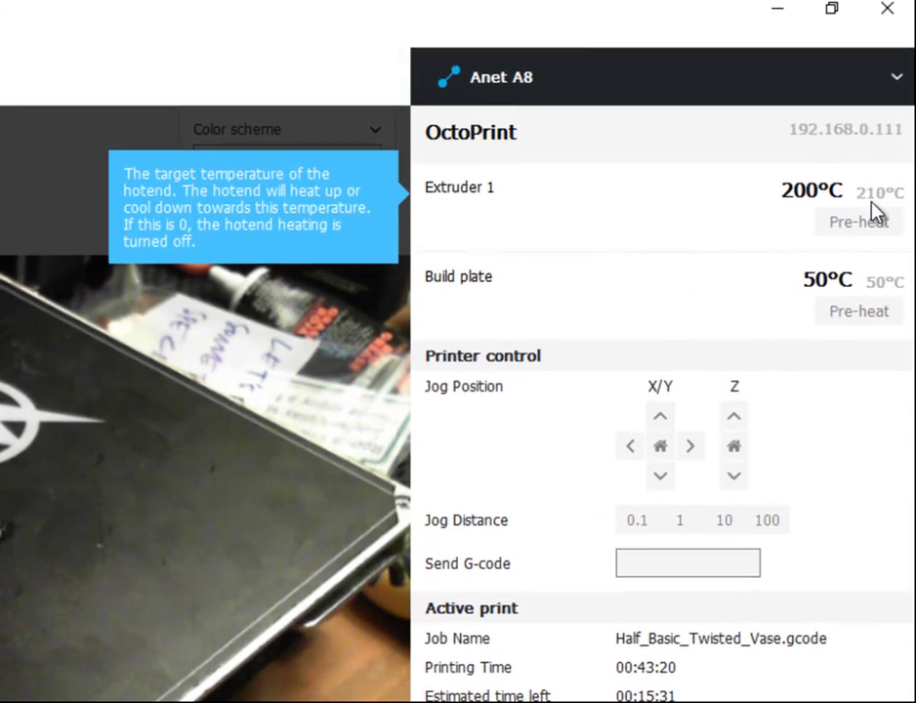